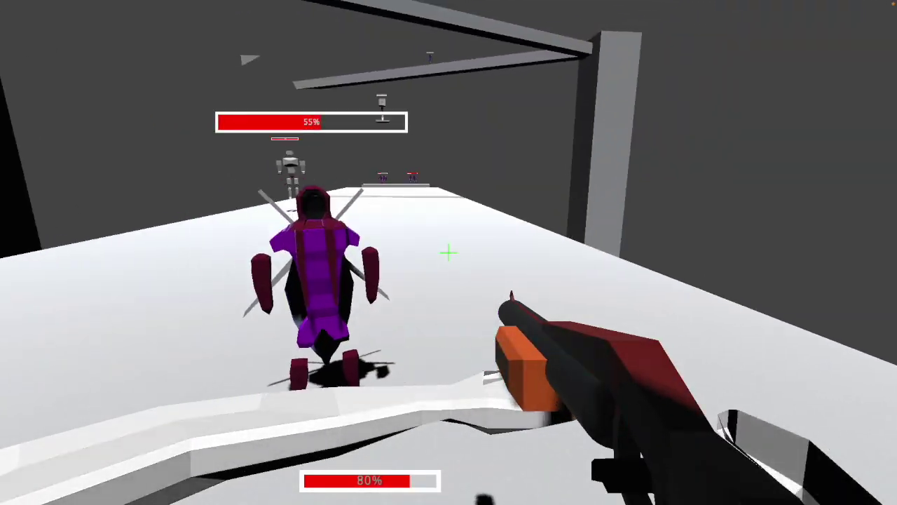
{"action": "left_click", "coordinate": [448, 252]}
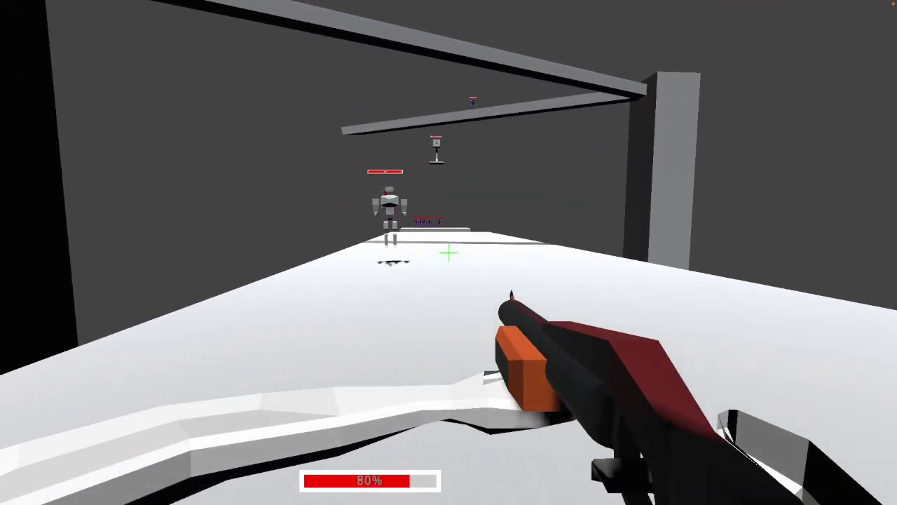
{"action": "key", "text": "w"}
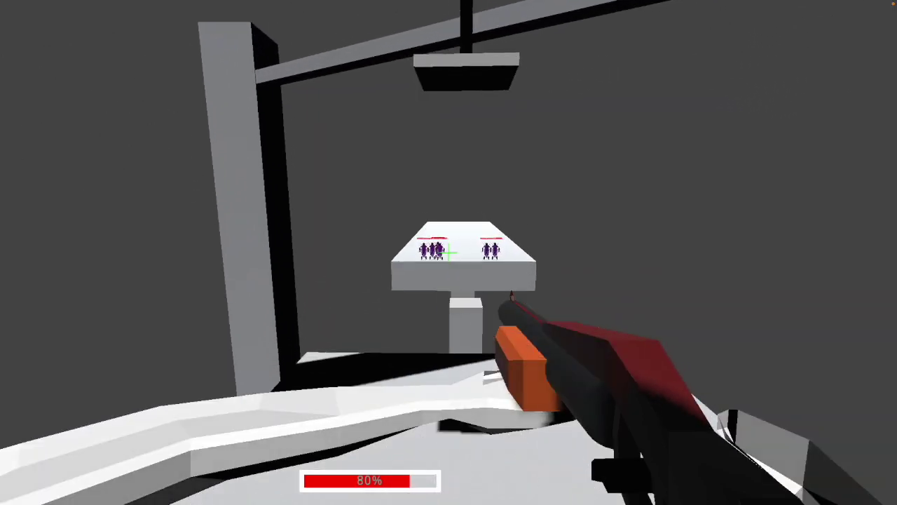
{"action": "key", "text": "w"}
{"action": "key", "text": "2"}
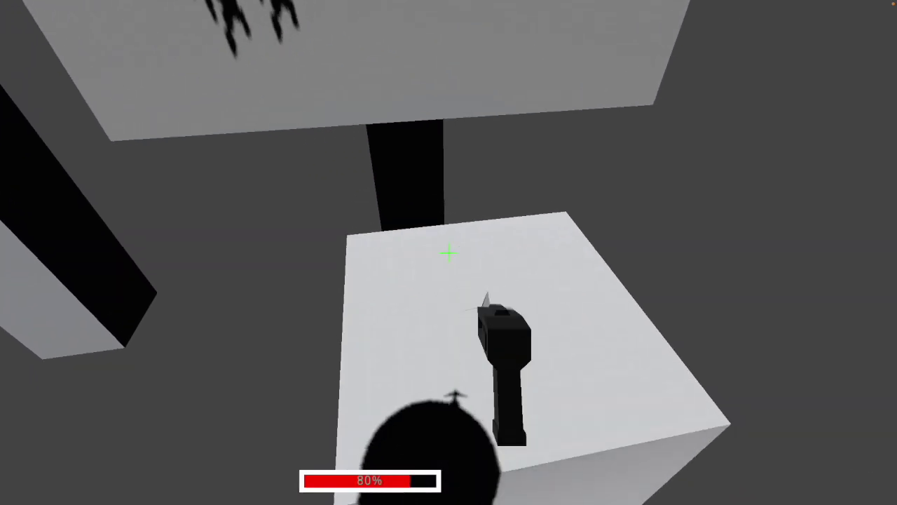
{"action": "key", "text": "space"}
{"action": "key", "text": "w"}
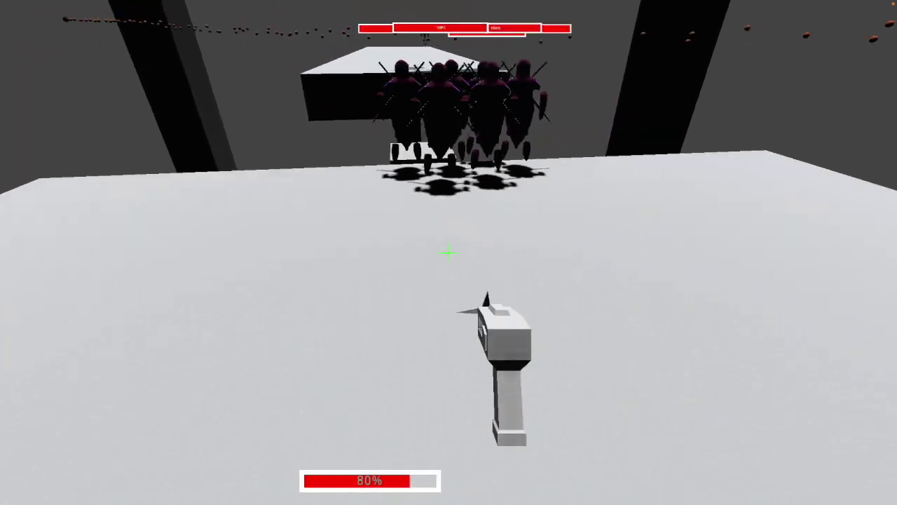
{"action": "scroll", "coordinate": [449, 253], "scroll_direction": "down", "scroll_amount": 2}
{"action": "left_click", "coordinate": [449, 252]}
{"action": "key", "text": "s"}
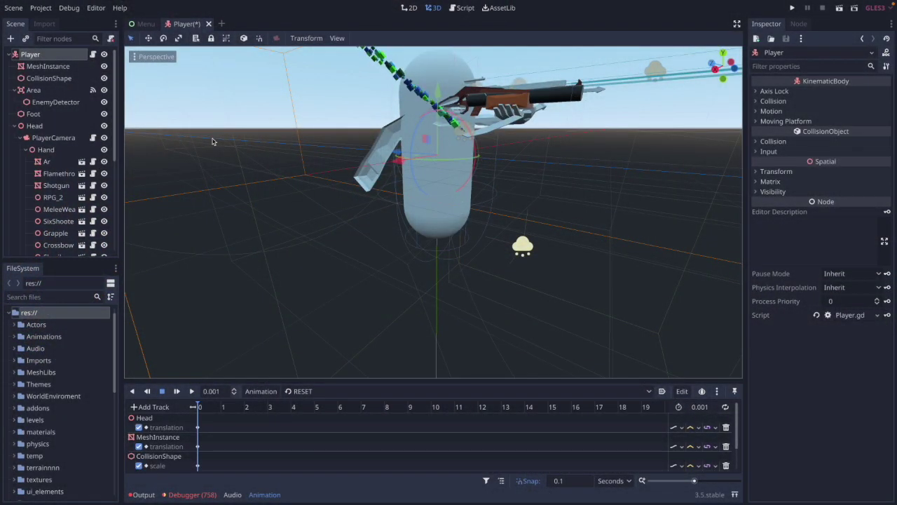
Step: Add an AnimationPlayer node as a child of the Player node
{"action": "left_click", "coordinate": [11, 39]}
{"action": "type", "text": "anima"}
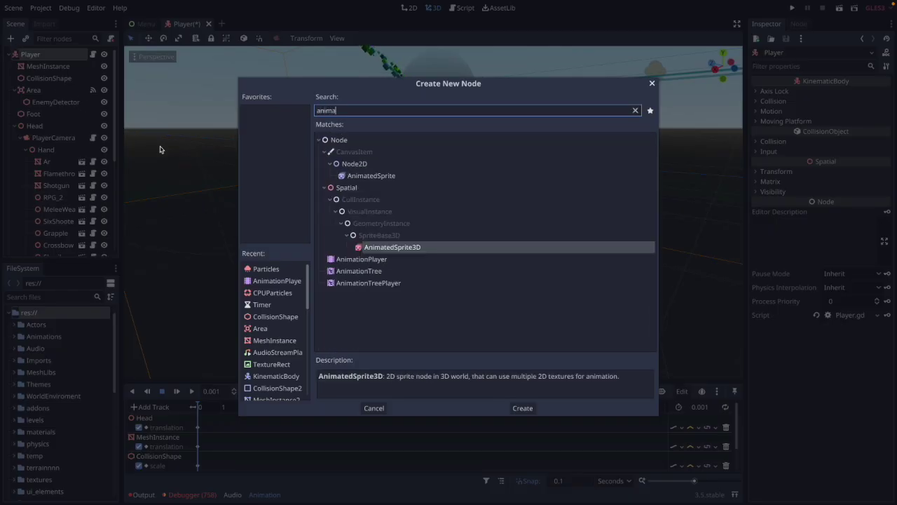
{"action": "key", "text": "Down"}
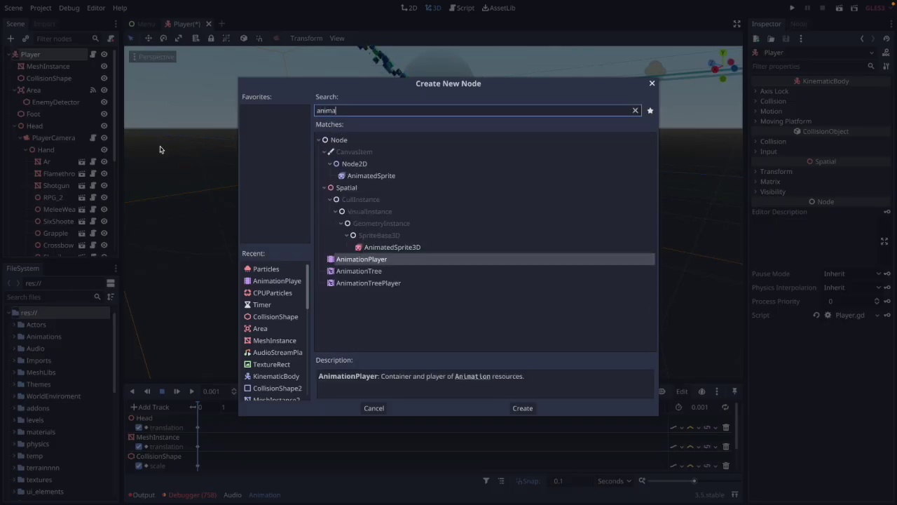
{"action": "key", "text": "Return"}
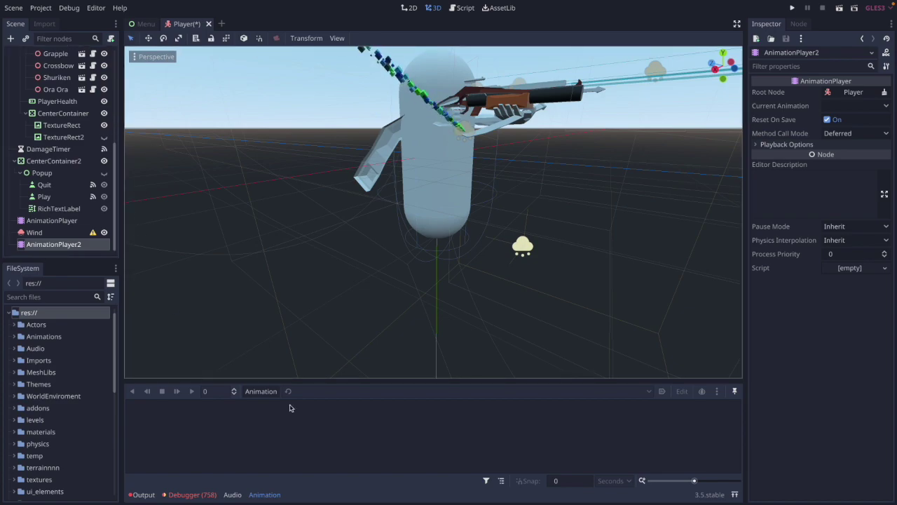
Step: Create an animation named Slide in the new AnimationPlayer and set its length to 0.4 seconds
{"action": "left_click", "coordinate": [256, 397]}
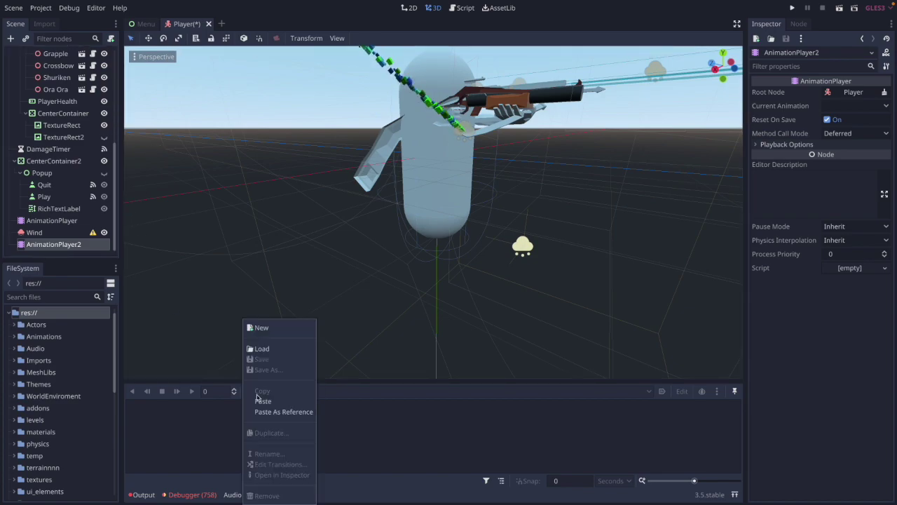
{"action": "left_click", "coordinate": [264, 329]}
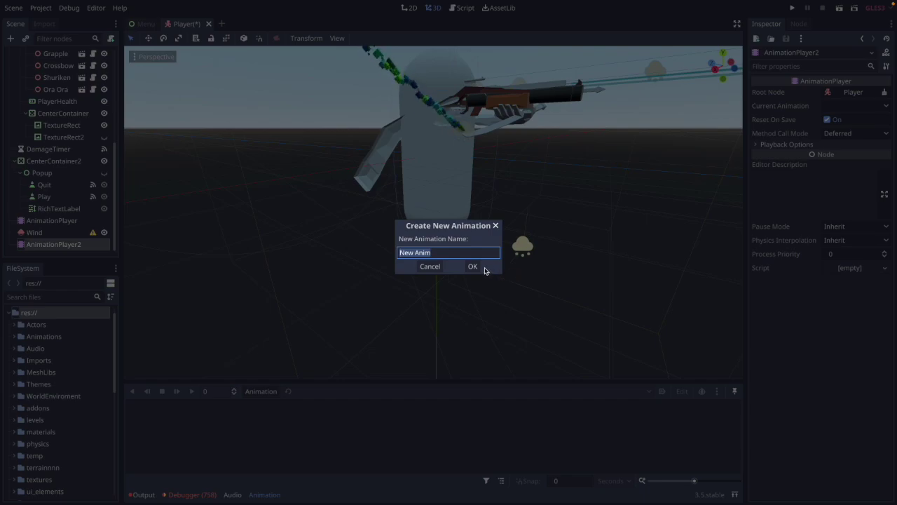
{"action": "type", "text": "Slide"}
{"action": "left_click", "coordinate": [482, 268]}
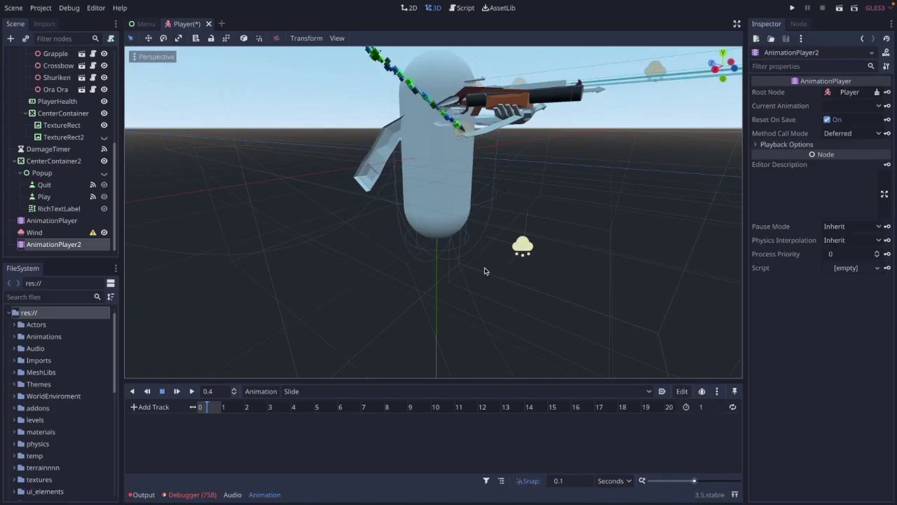
{"action": "left_click_drag", "start_coordinate": [213, 407], "coordinate": [197, 406]}
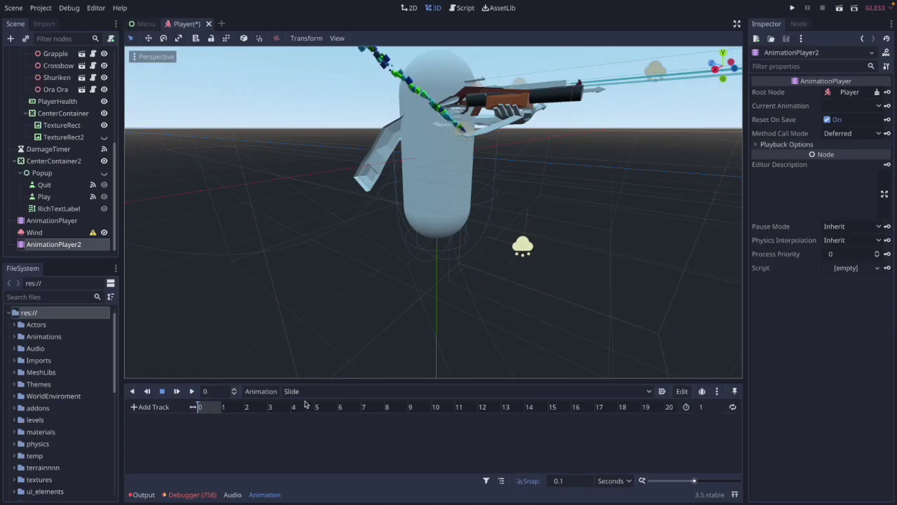
{"action": "left_click", "coordinate": [711, 409]}
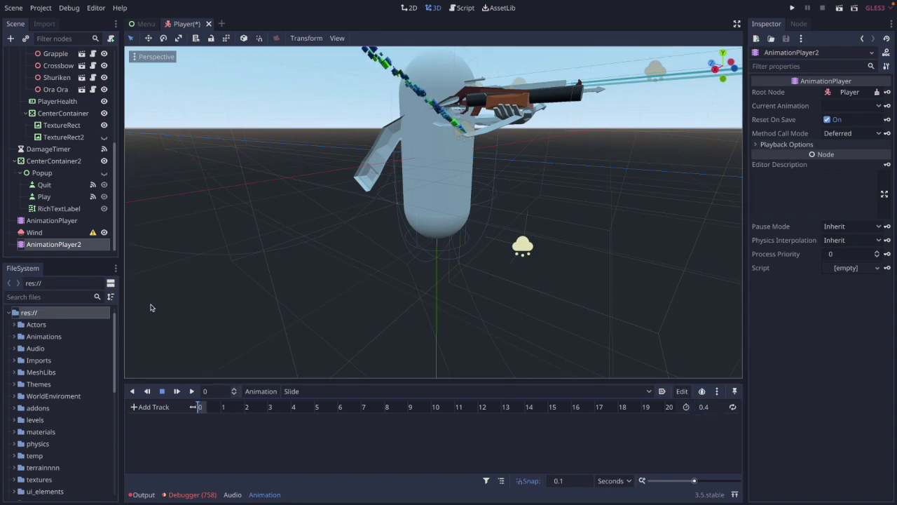
Step: Create a translation track for the Head node with a key at 0 seconds, including a RESET track
{"action": "scroll", "coordinate": [82, 220], "scroll_direction": "up", "scroll_amount": 3}
{"action": "scroll", "coordinate": [83, 220], "scroll_direction": "up", "scroll_amount": 5}
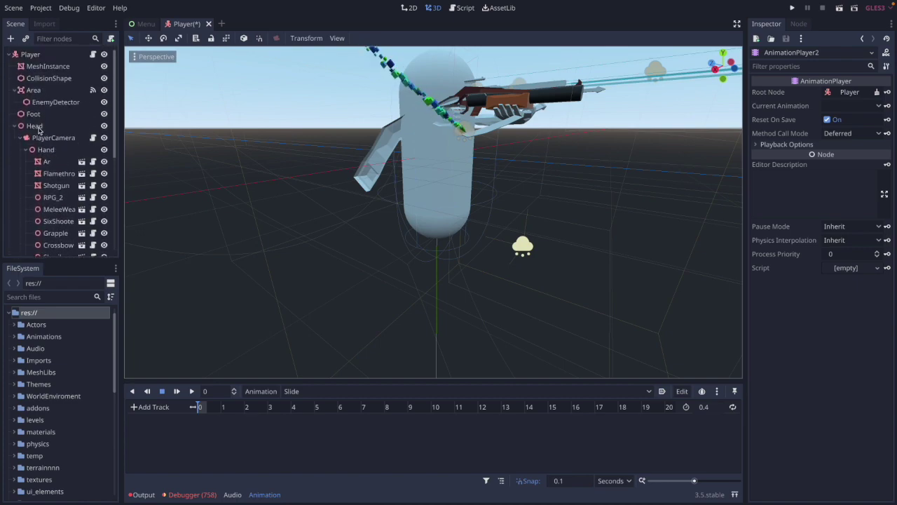
{"action": "left_click", "coordinate": [34, 126]}
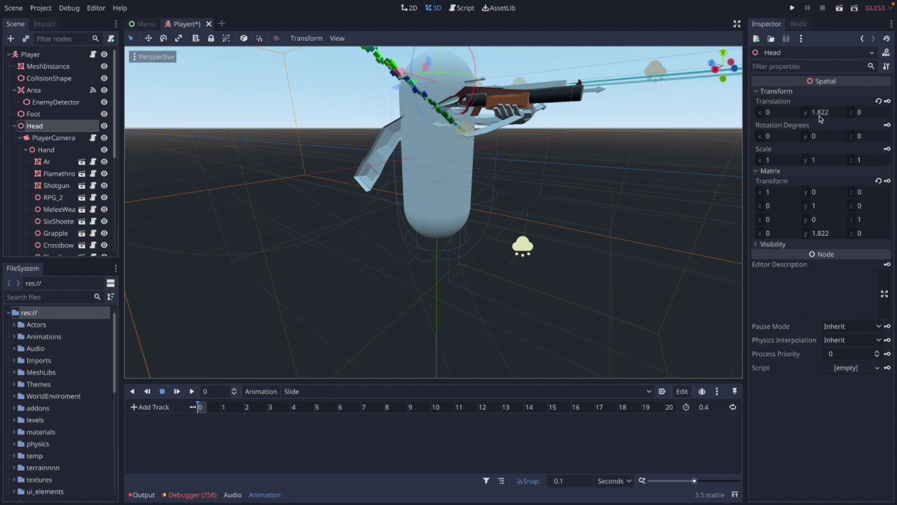
{"action": "left_click", "coordinate": [886, 102]}
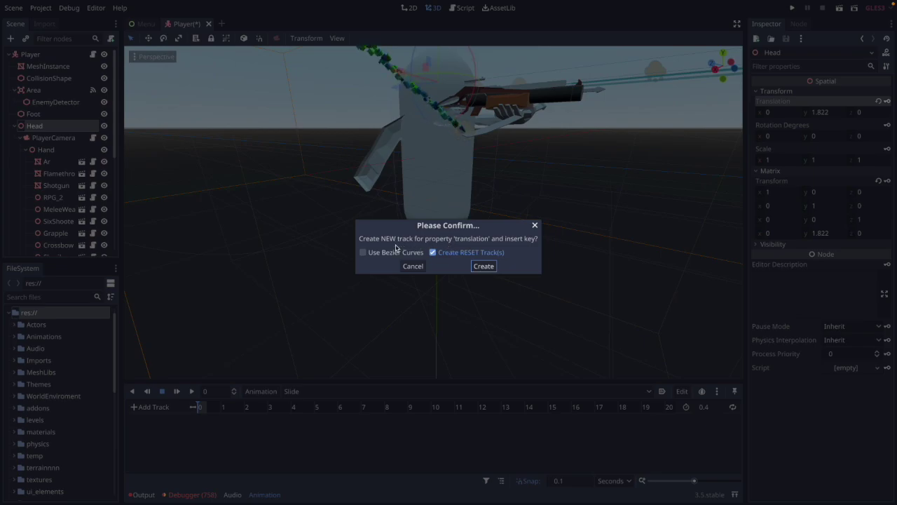
{"action": "left_click", "coordinate": [483, 267]}
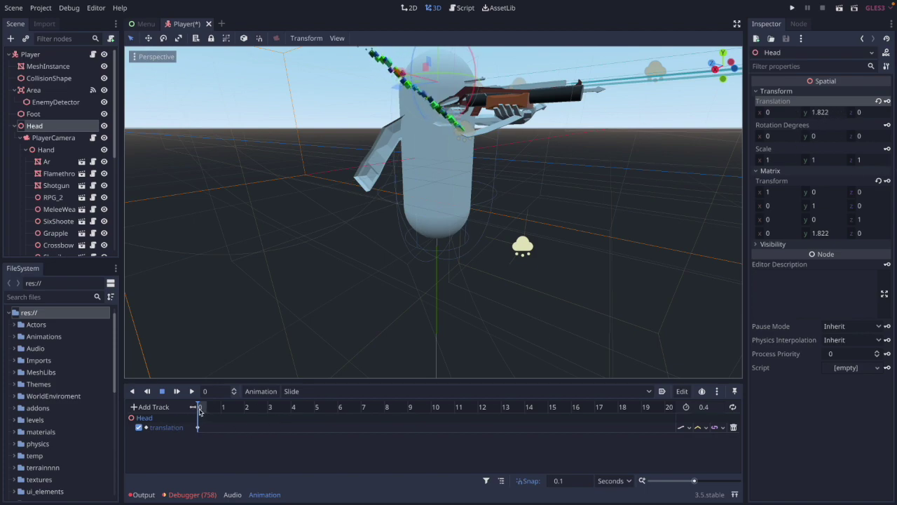
Step: Set the Head's y translation to -1 at 0.4 seconds and key it in the Slide animation
{"action": "left_click_drag", "start_coordinate": [200, 412], "coordinate": [206, 412]}
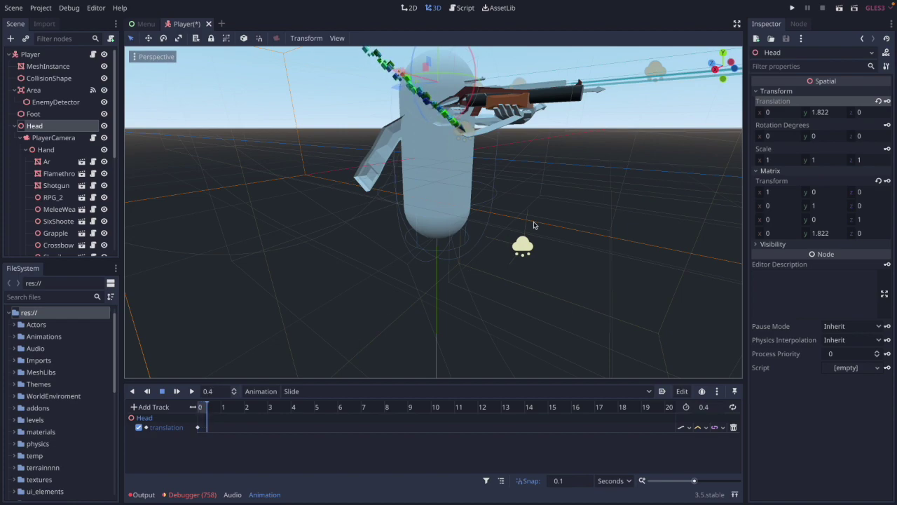
{"action": "left_click", "coordinate": [822, 113]}
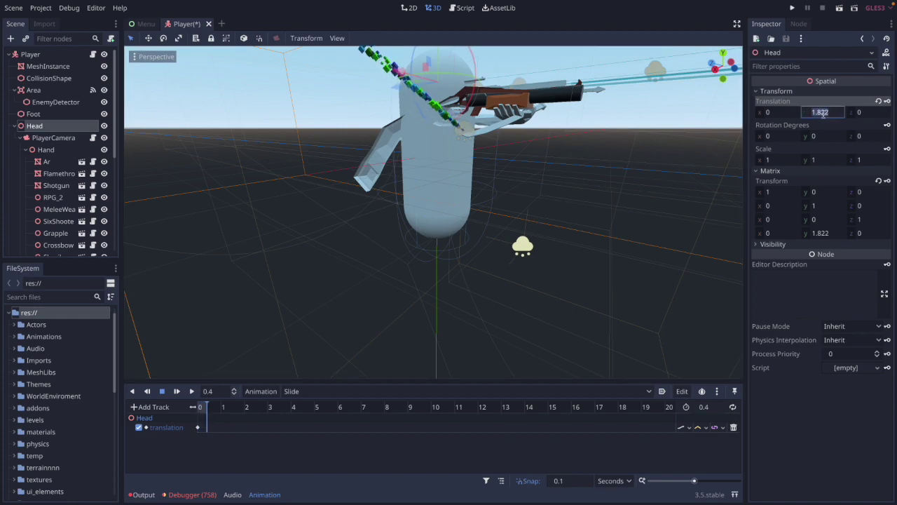
{"action": "key", "text": "BackSpace"}
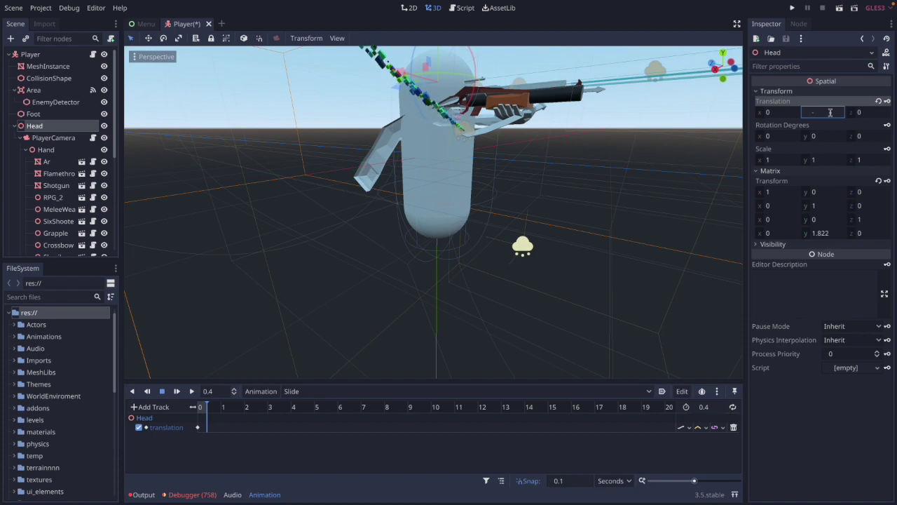
{"action": "type", "text": "-1"}
{"action": "key", "text": "Return"}
{"action": "middle_click_drag", "start_coordinate": [578, 173], "coordinate": [572, 172]}
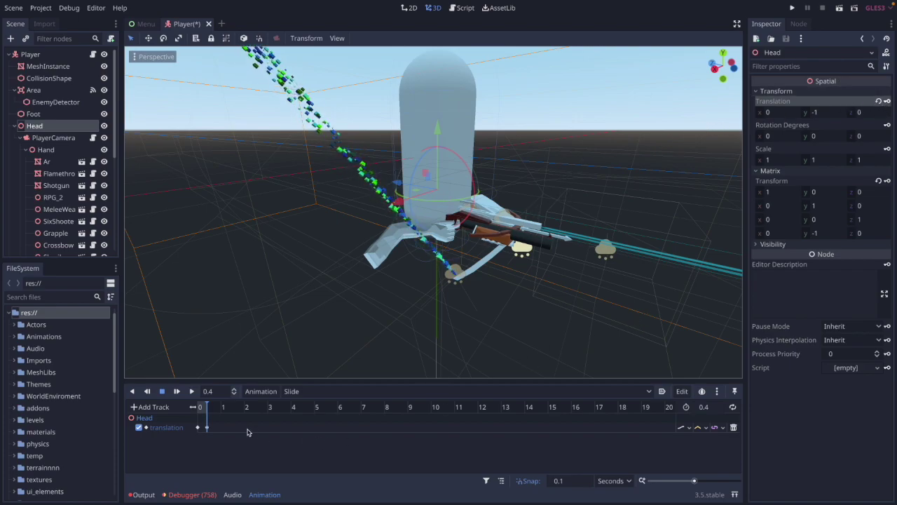
Step: Set the z value of the Head's translation key at 0.4 seconds to 10 and preview the movement
{"action": "left_click_drag", "start_coordinate": [204, 410], "coordinate": [199, 414]}
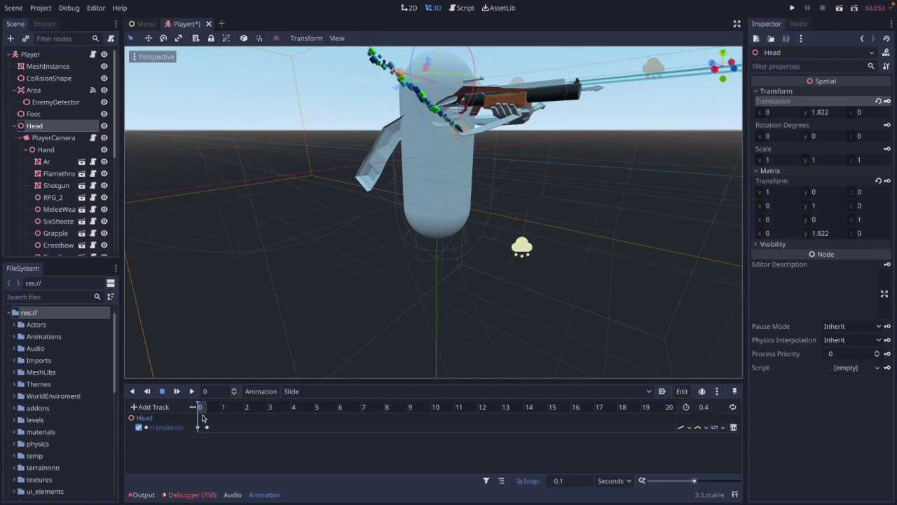
{"action": "left_click", "coordinate": [206, 428]}
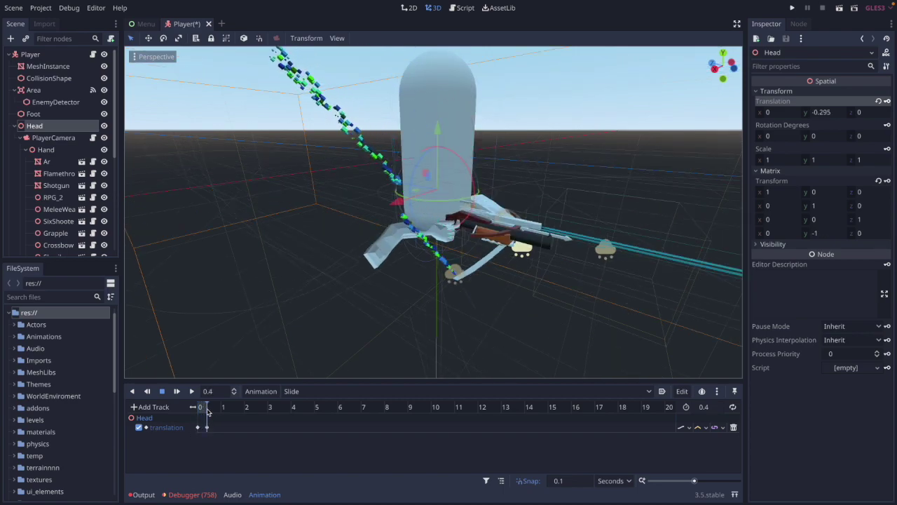
{"action": "left_click", "coordinate": [207, 428]}
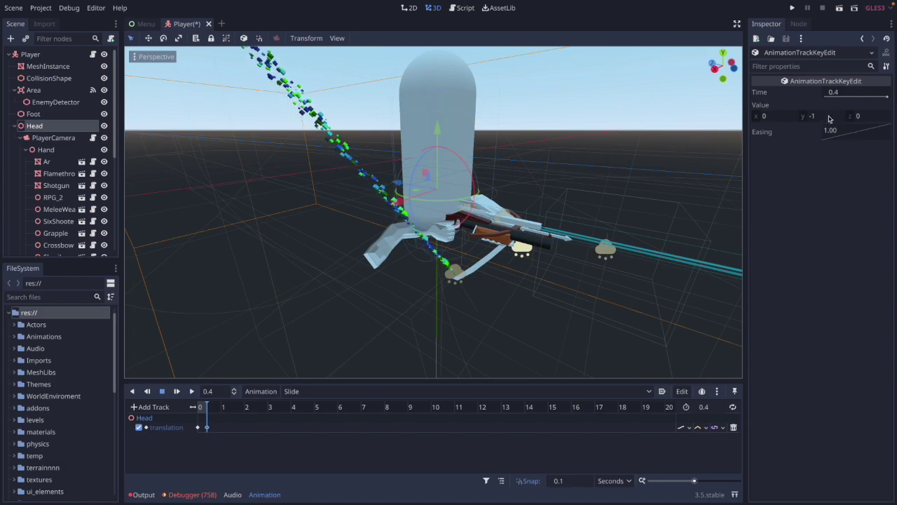
{"action": "left_click", "coordinate": [863, 120]}
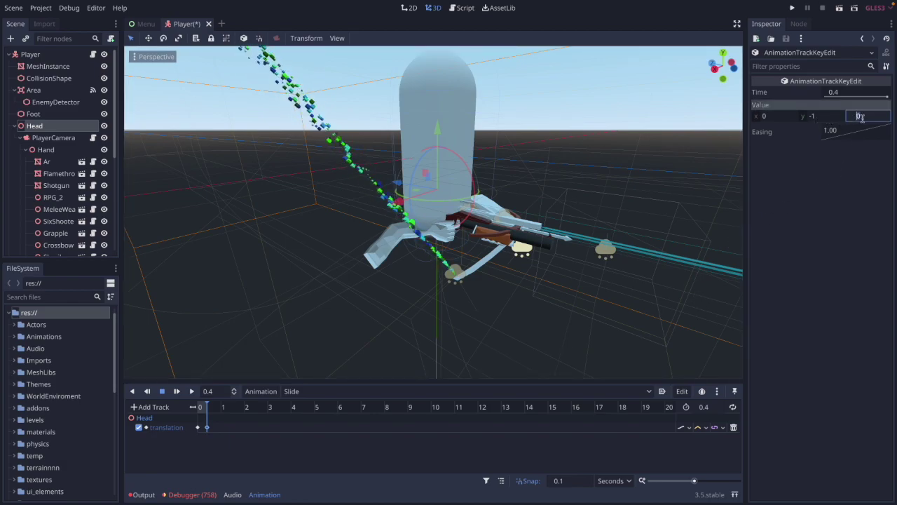
{"action": "type", "text": "10"}
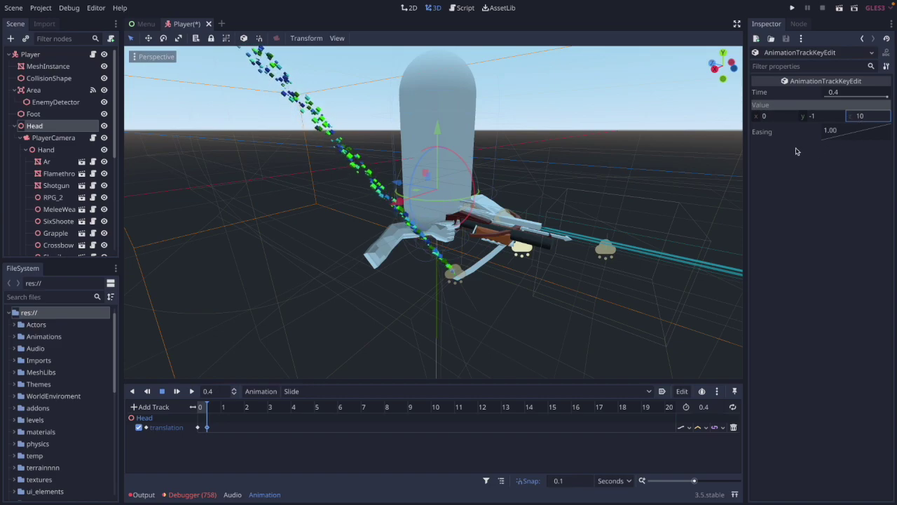
{"action": "key", "text": "Return"}
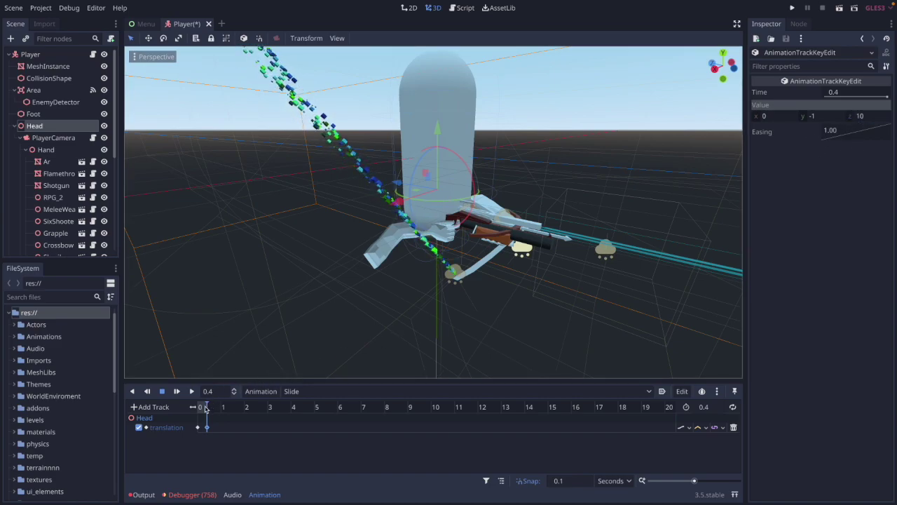
{"action": "mouse_move", "coordinate": [207, 406]}
{"action": "left_mouse_down"}
{"action": "mouse_move", "coordinate": [214, 409]}
{"action": "mouse_move", "coordinate": [197, 408]}
{"action": "mouse_move", "coordinate": [211, 410]}
{"action": "left_mouse_up"}
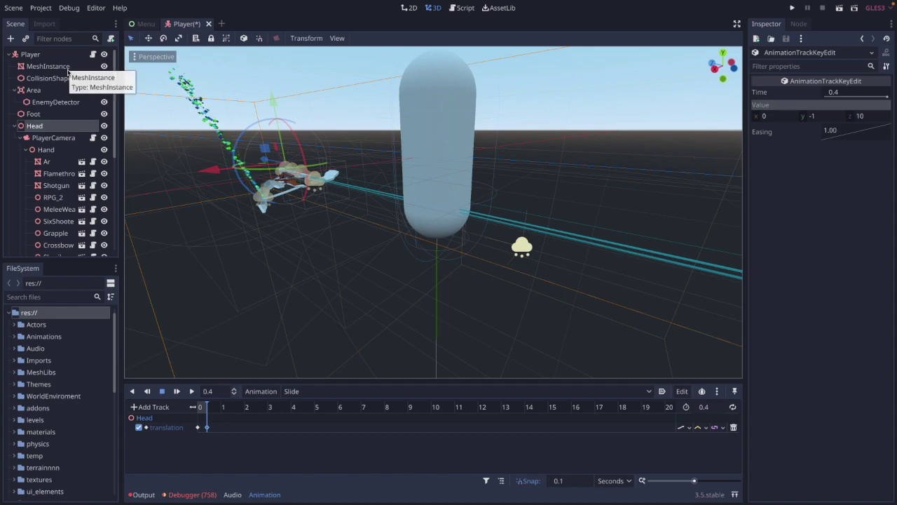
Step: Create a MeshInstance translation track with a RESET track and insert keys at 0.4 and 0 seconds
{"action": "left_click", "coordinate": [47, 66]}
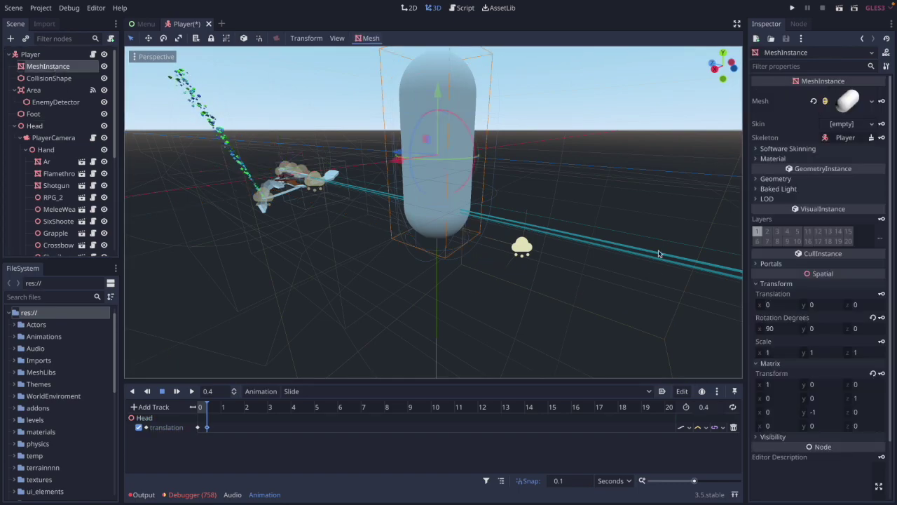
{"action": "left_click", "coordinate": [882, 295]}
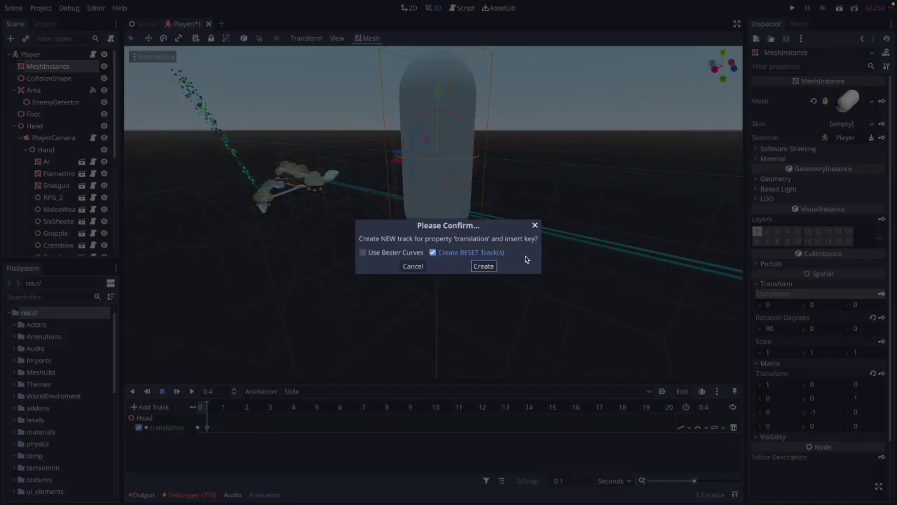
{"action": "left_click", "coordinate": [484, 266]}
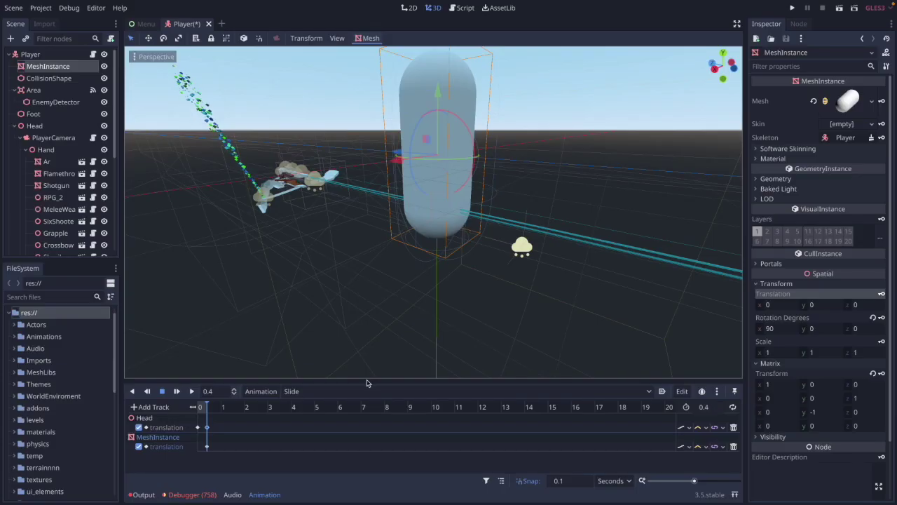
{"action": "left_click", "coordinate": [200, 408]}
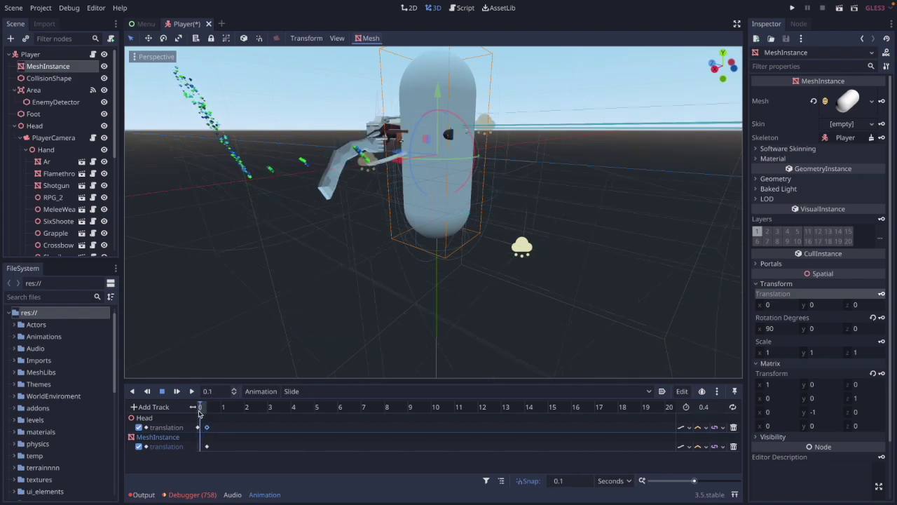
{"action": "left_click", "coordinate": [199, 411]}
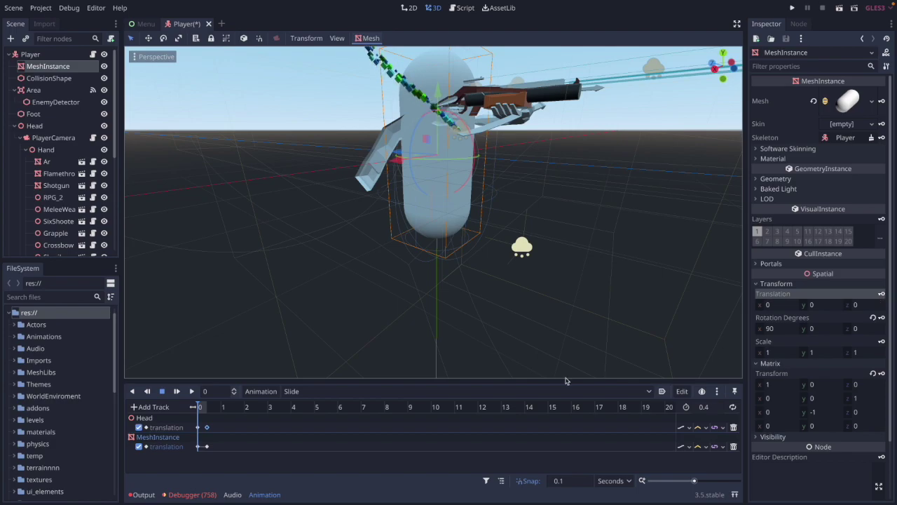
Step: Set the z value of the MeshInstance translation key at 0.4 seconds to 10, preview the movement and return to 0 seconds
{"action": "left_click", "coordinate": [207, 446]}
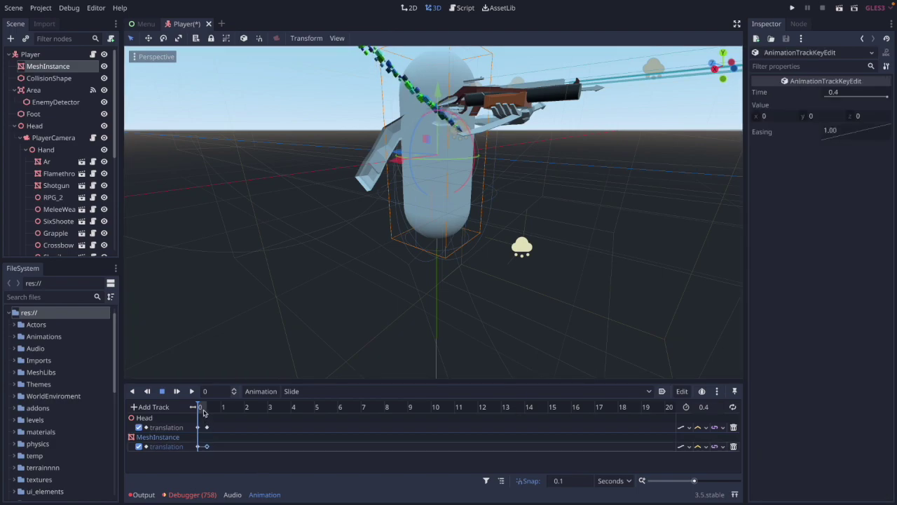
{"action": "left_click", "coordinate": [207, 411]}
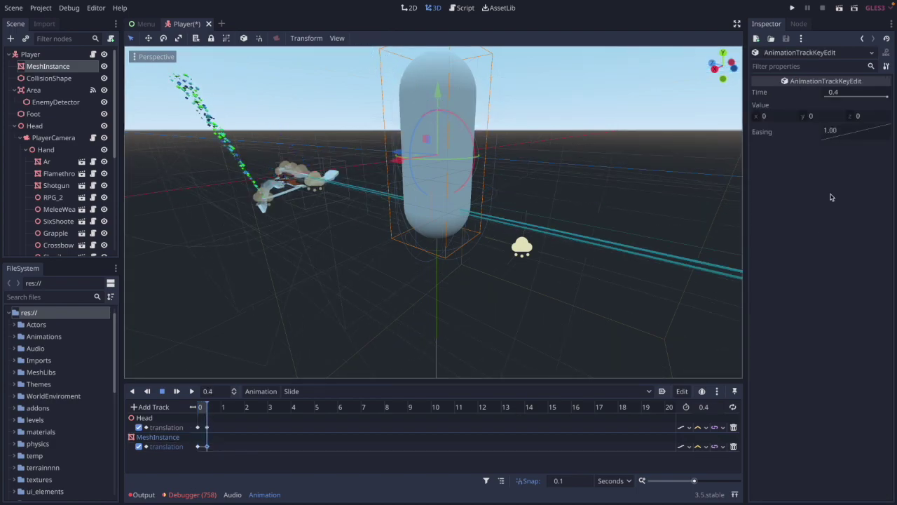
{"action": "left_click", "coordinate": [859, 116]}
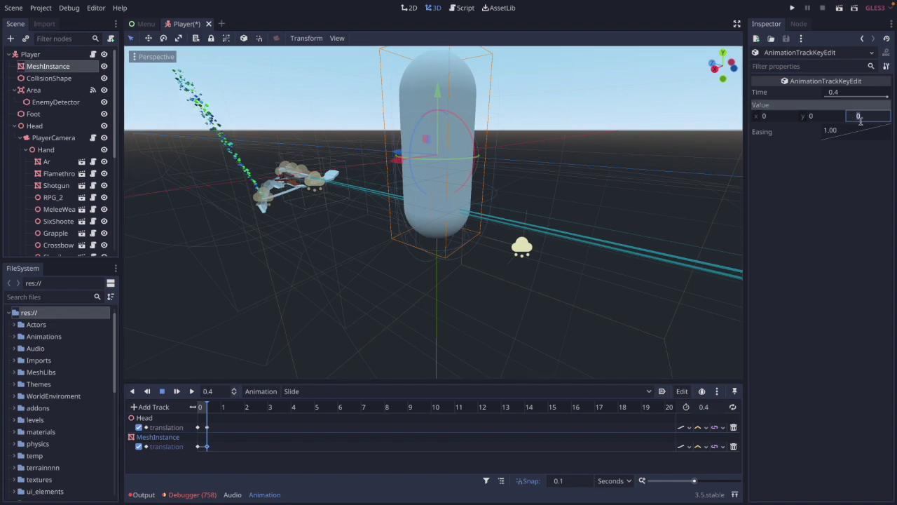
{"action": "key", "text": "Return"}
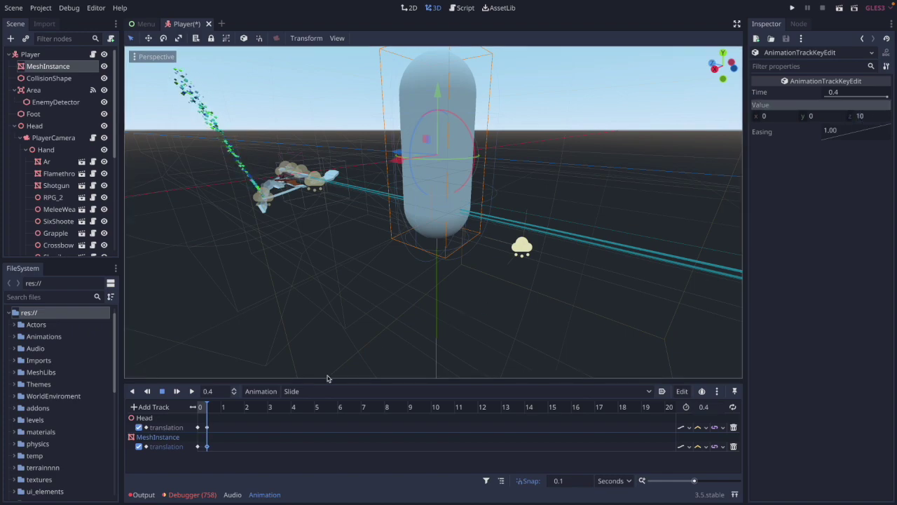
{"action": "left_click_drag", "start_coordinate": [203, 408], "coordinate": [209, 410]}
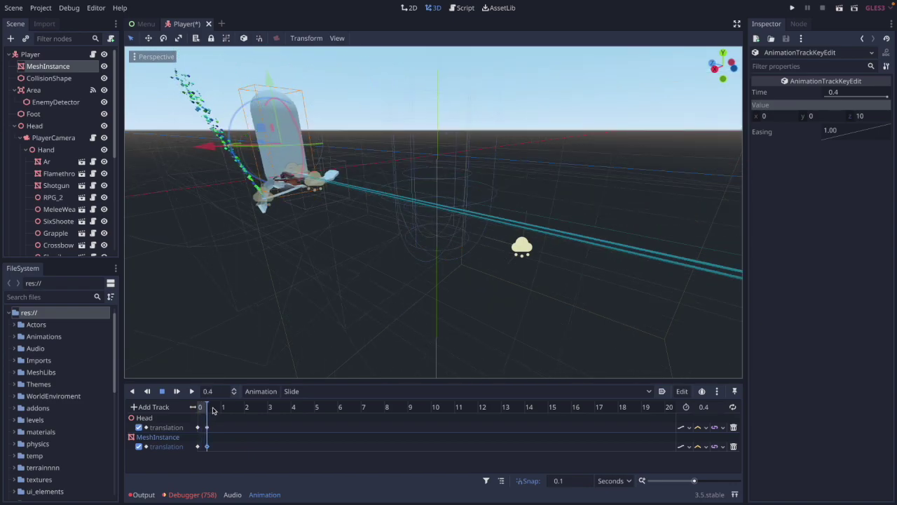
{"action": "left_click", "coordinate": [200, 411]}
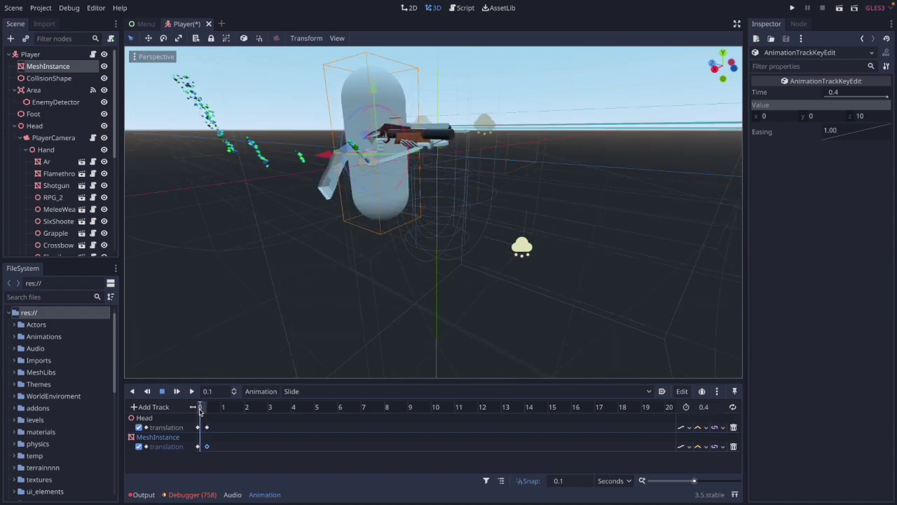
{"action": "mouse_move", "coordinate": [199, 412]}
{"action": "left_mouse_down"}
{"action": "mouse_move", "coordinate": [208, 412]}
{"action": "mouse_move", "coordinate": [198, 410]}
{"action": "left_mouse_up"}
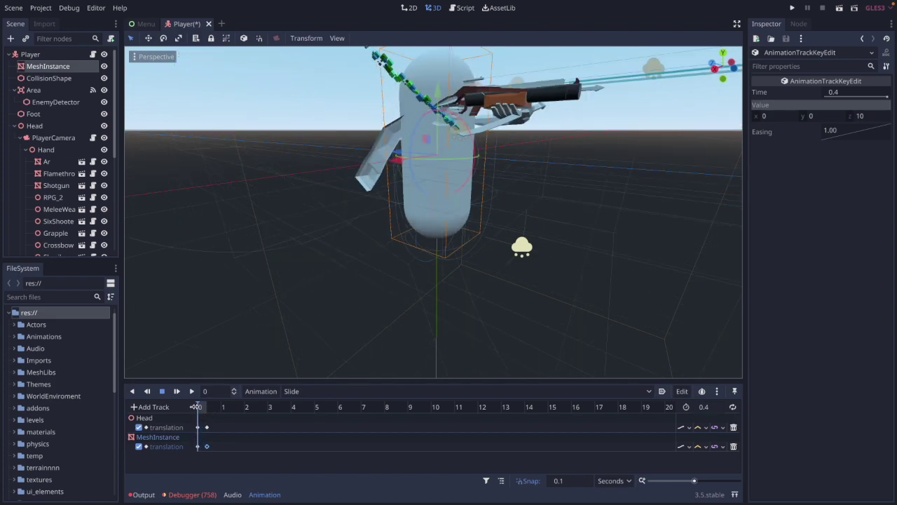
Step: Open the Player script and examine the slide input check and the _physics_process function that contains it
{"action": "left_click", "coordinate": [465, 8]}
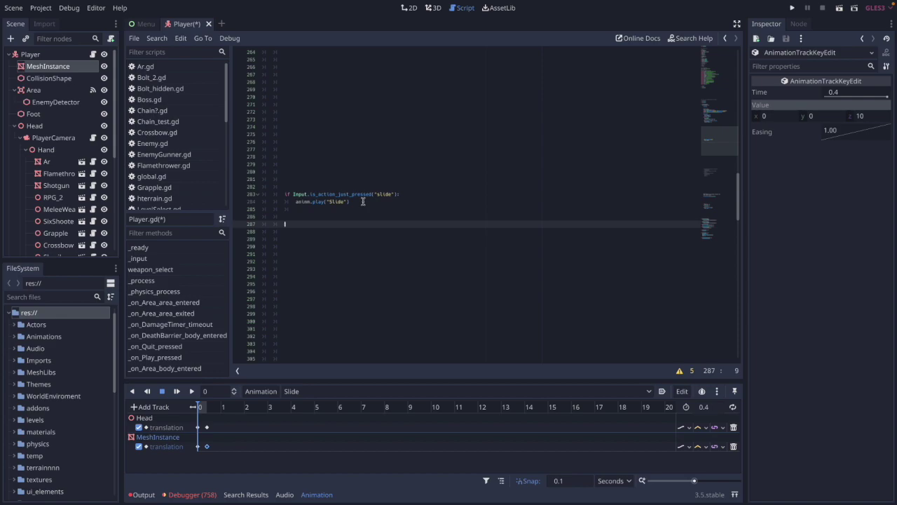
{"action": "scroll", "coordinate": [363, 202], "scroll_direction": "up", "scroll_amount": 12}
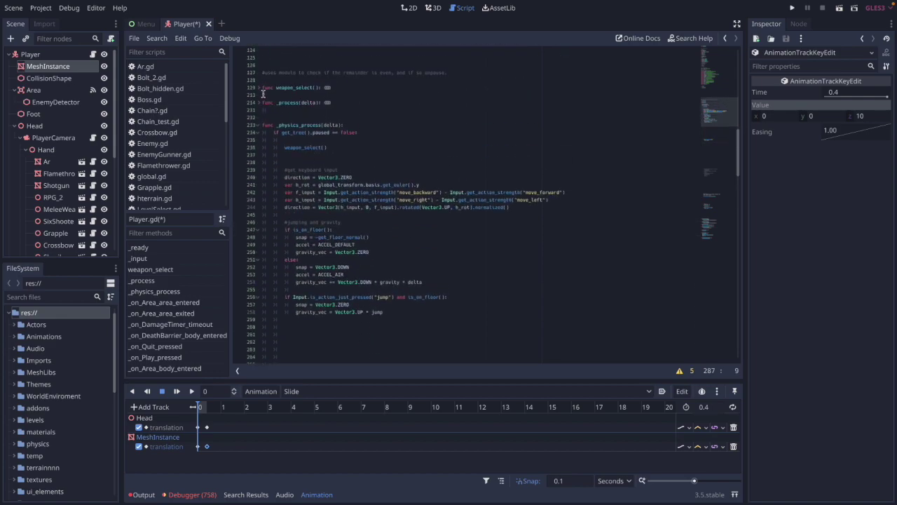
{"action": "left_click_drag", "start_coordinate": [285, 126], "coordinate": [316, 125]}
{"action": "left_click", "coordinate": [316, 126]}
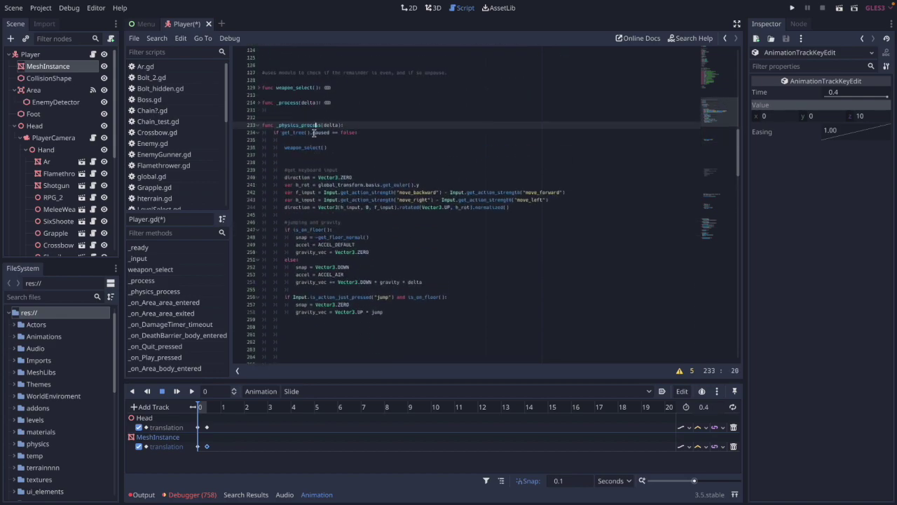
Step: Review the slide action in the project's Input Map, entering slide as an action name and viewing the available event types
{"action": "left_click", "coordinate": [40, 9]}
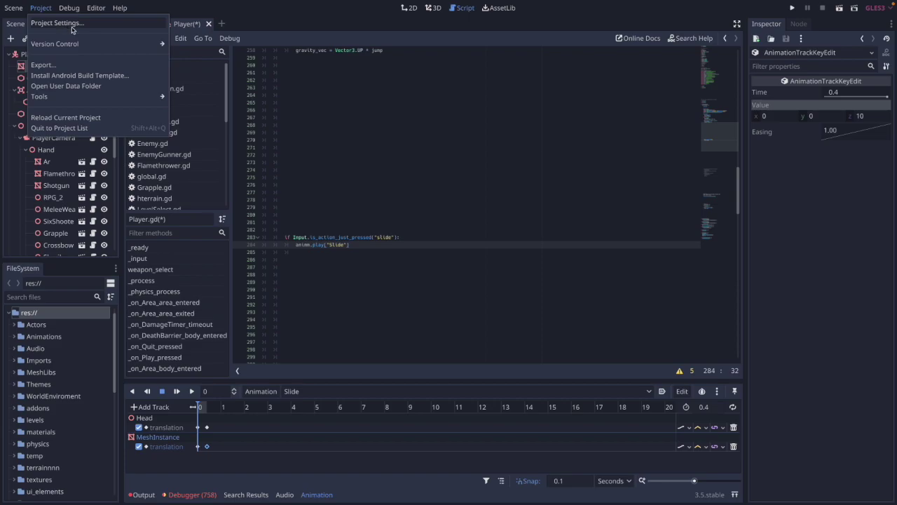
{"action": "left_click", "coordinate": [57, 23]}
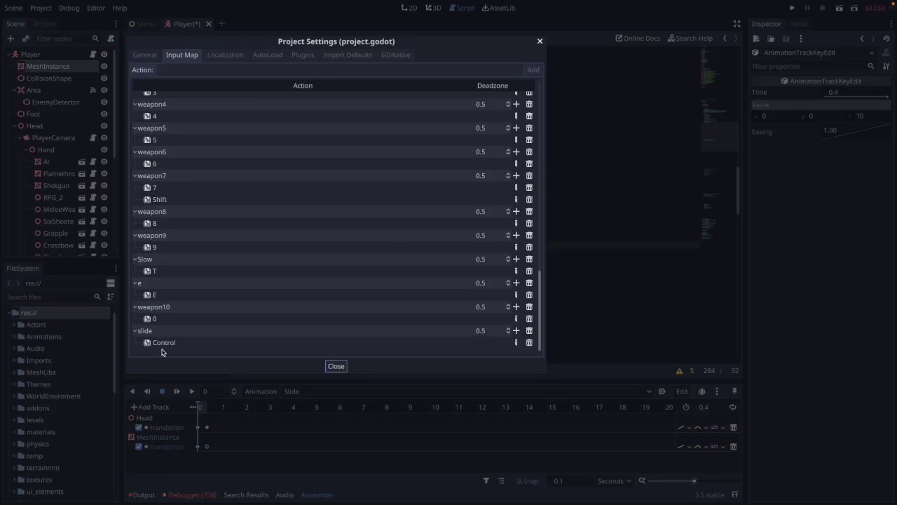
{"action": "left_click", "coordinate": [249, 70]}
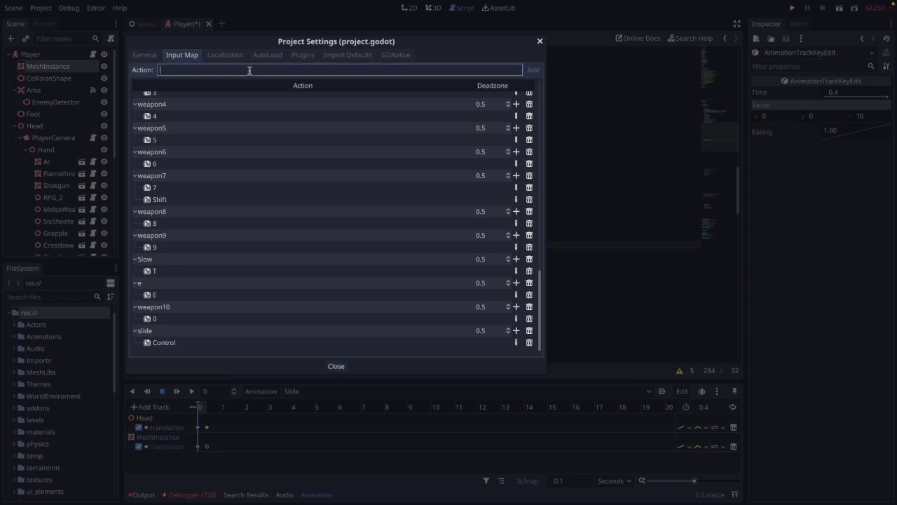
{"action": "type", "text": "slide"}
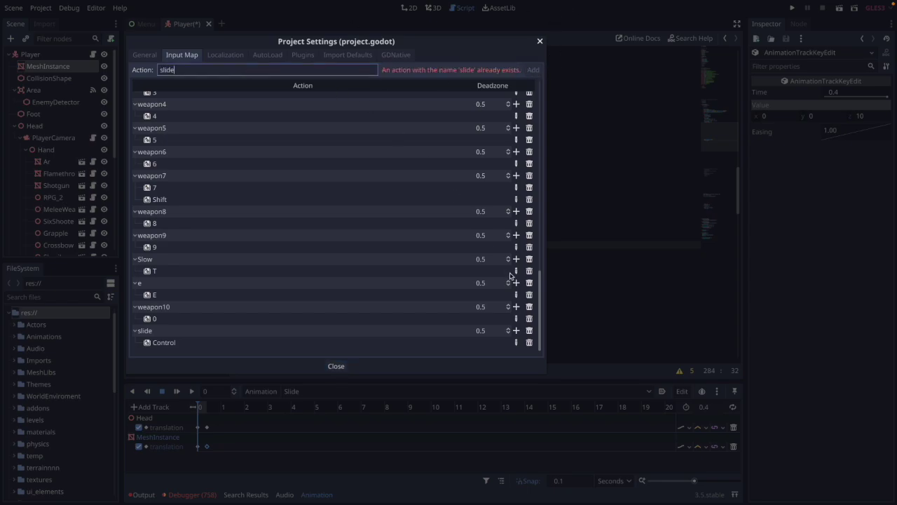
{"action": "left_click", "coordinate": [516, 331]}
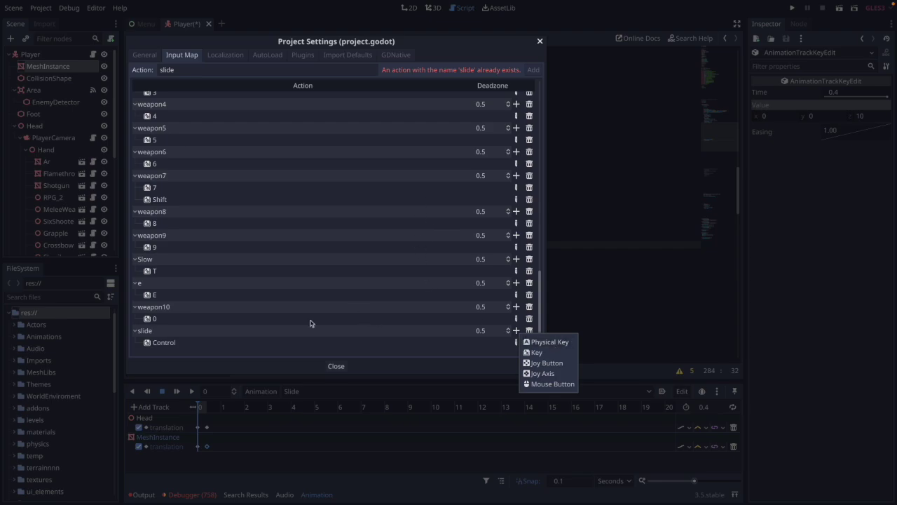
{"action": "left_click", "coordinate": [337, 360]}
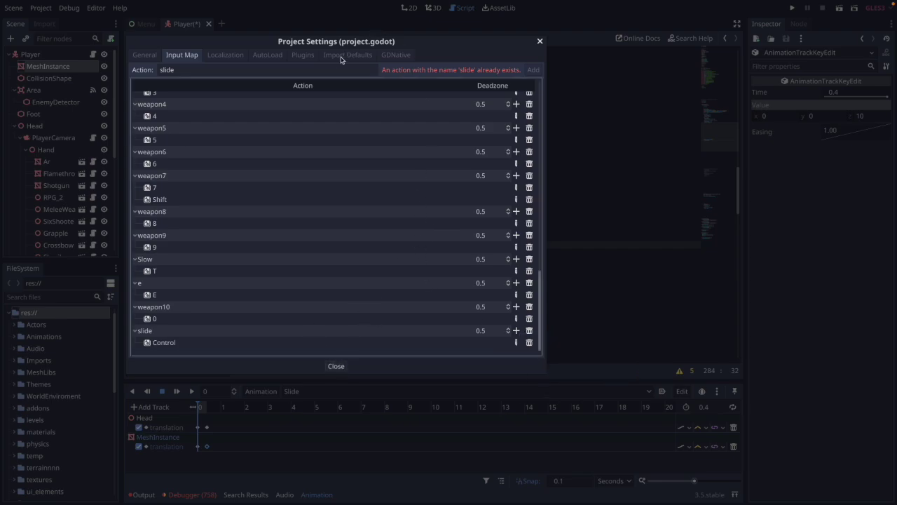
{"action": "key", "text": "Escape"}
Step: Add a Particles node as a child of the Player node
{"action": "left_click", "coordinate": [62, 56]}
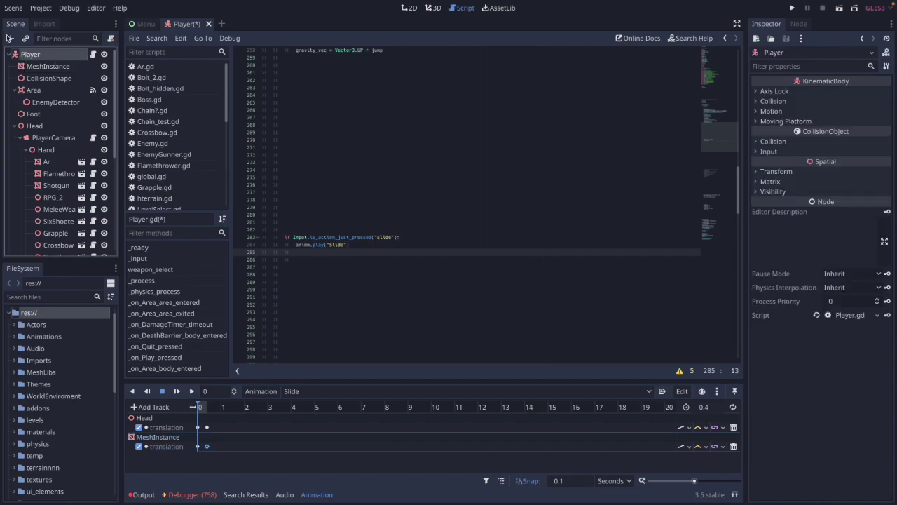
{"action": "left_click", "coordinate": [10, 38]}
{"action": "type", "text": "parti"}
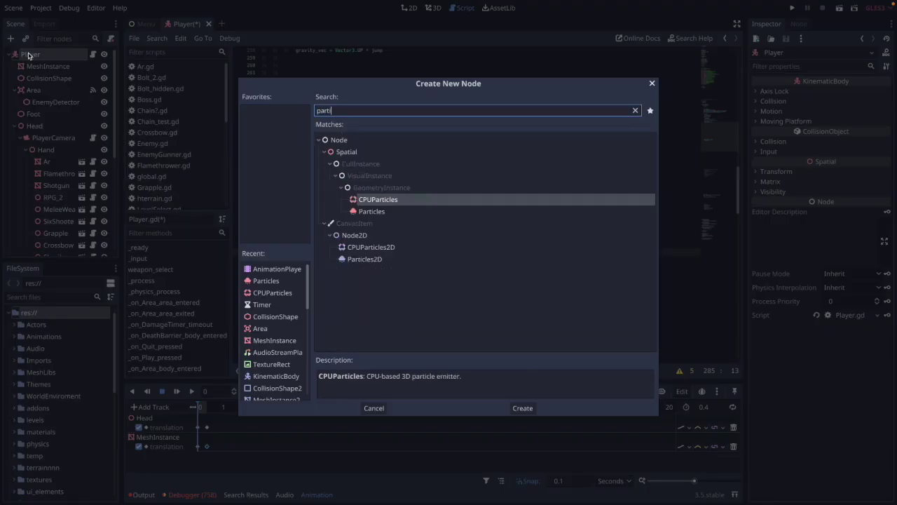
{"action": "key", "text": "Down"}
{"action": "key", "text": "Return"}
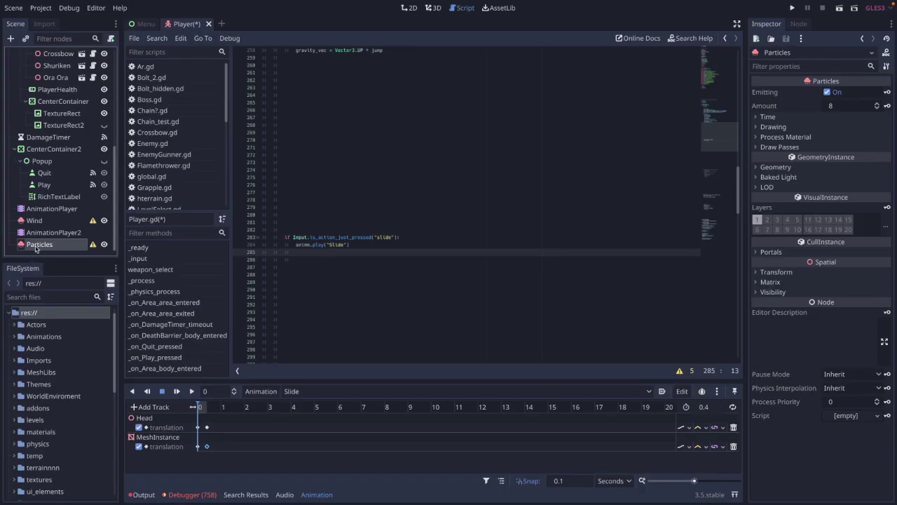
Step: In the 3D view, assign a new CubeMesh to draw pass 1 of the Particles node and open its properties
{"action": "left_click", "coordinate": [433, 9]}
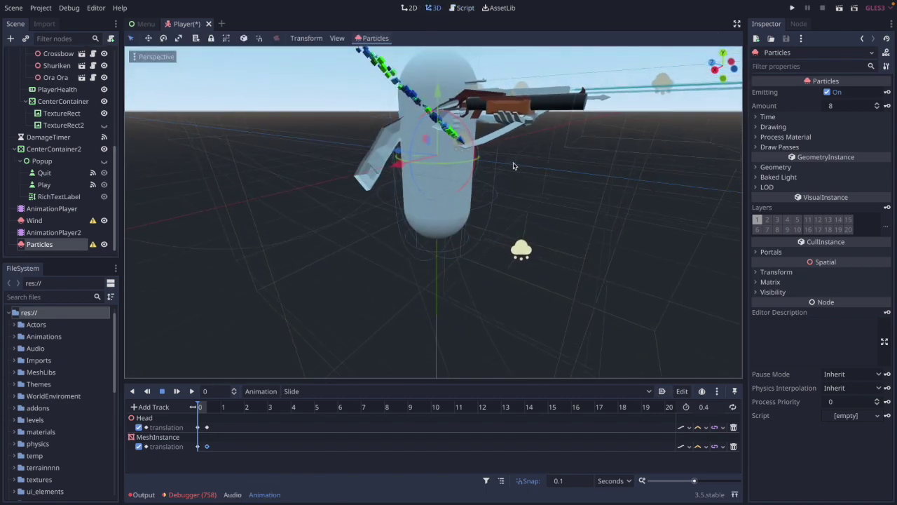
{"action": "left_click", "coordinate": [788, 147]}
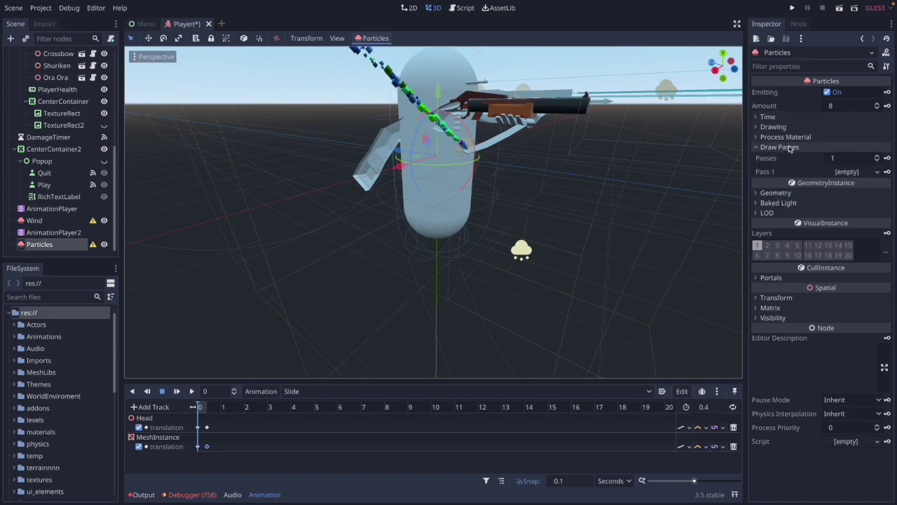
{"action": "left_click", "coordinate": [845, 172]}
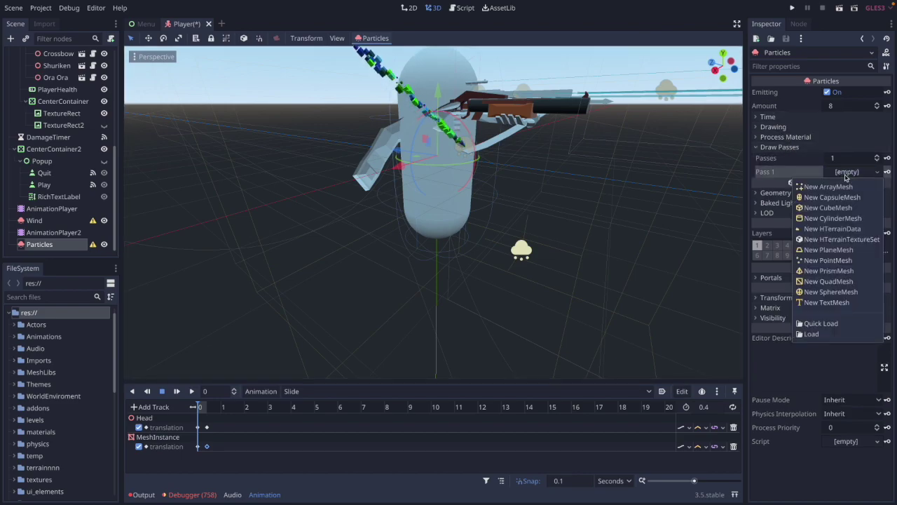
{"action": "left_click", "coordinate": [829, 208]}
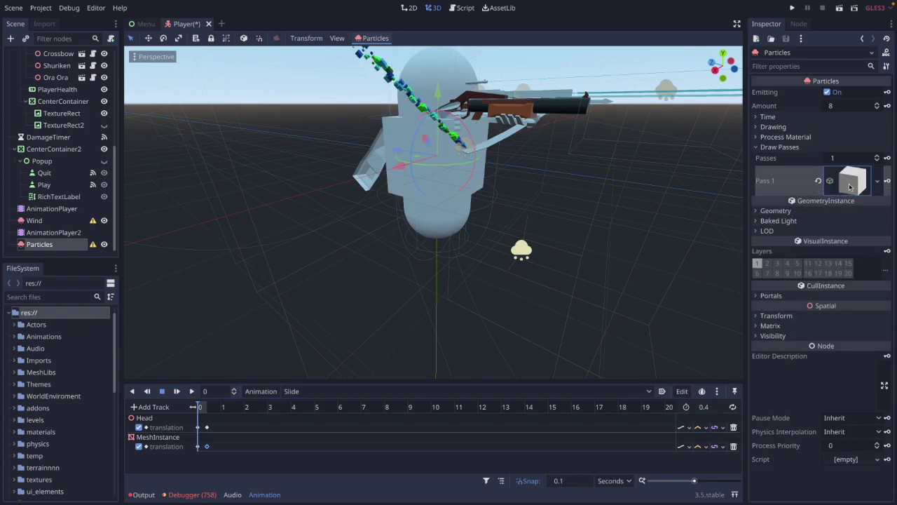
{"action": "left_click", "coordinate": [850, 184]}
{"action": "scroll", "coordinate": [845, 210], "scroll_direction": "down", "scroll_amount": 2}
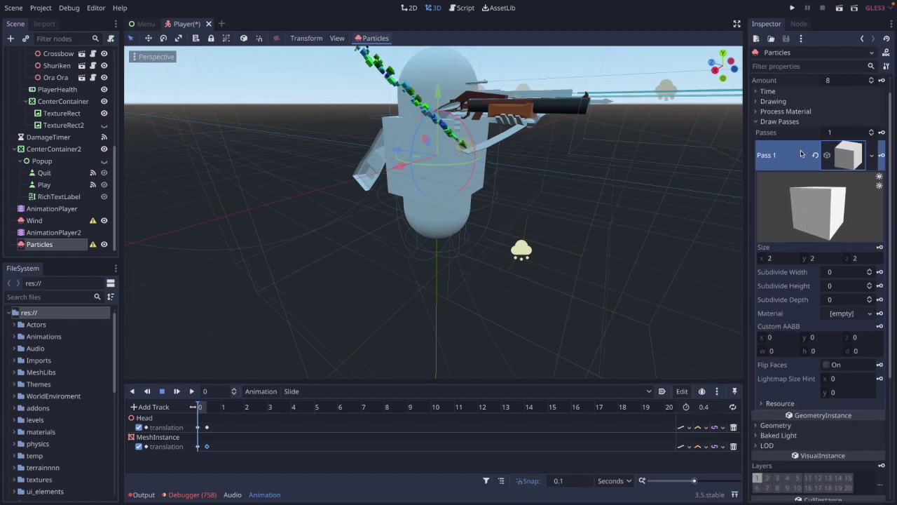
Step: Assign a new ParticlesMaterial as the process material of the Particles node
{"action": "left_click", "coordinate": [785, 112]}
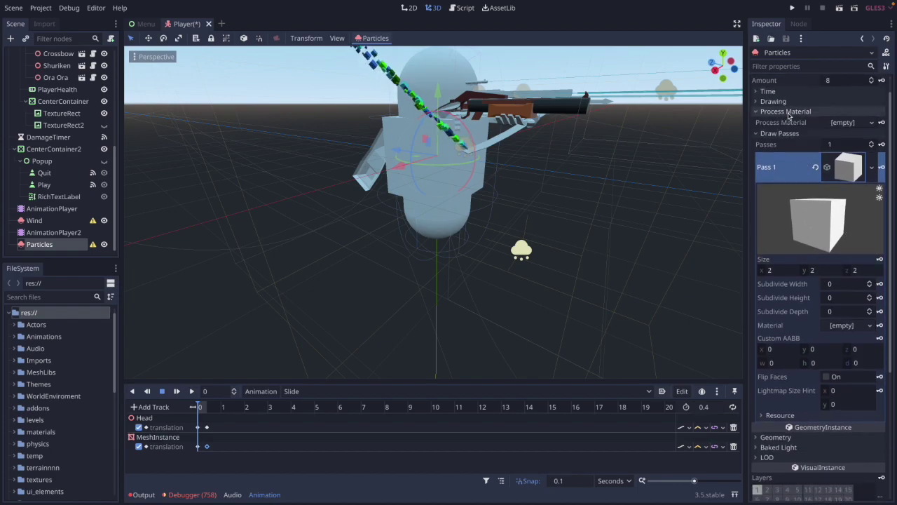
{"action": "left_click", "coordinate": [841, 123]}
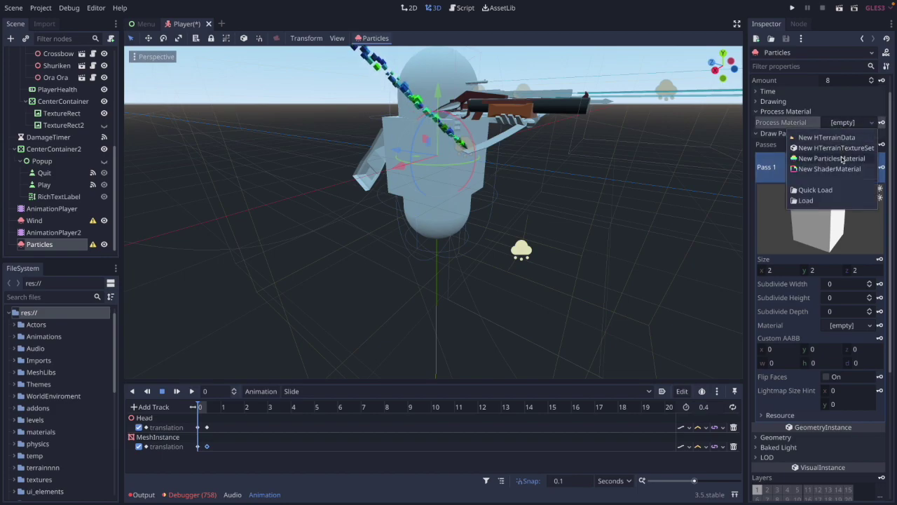
{"action": "left_click", "coordinate": [841, 159]}
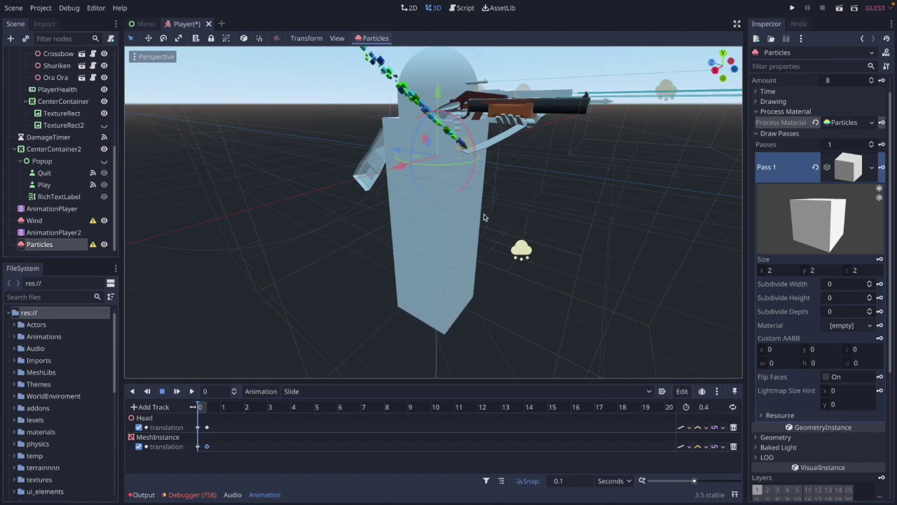
Step: Set the y gravity of the particles' process material to 0
{"action": "left_click", "coordinate": [842, 123]}
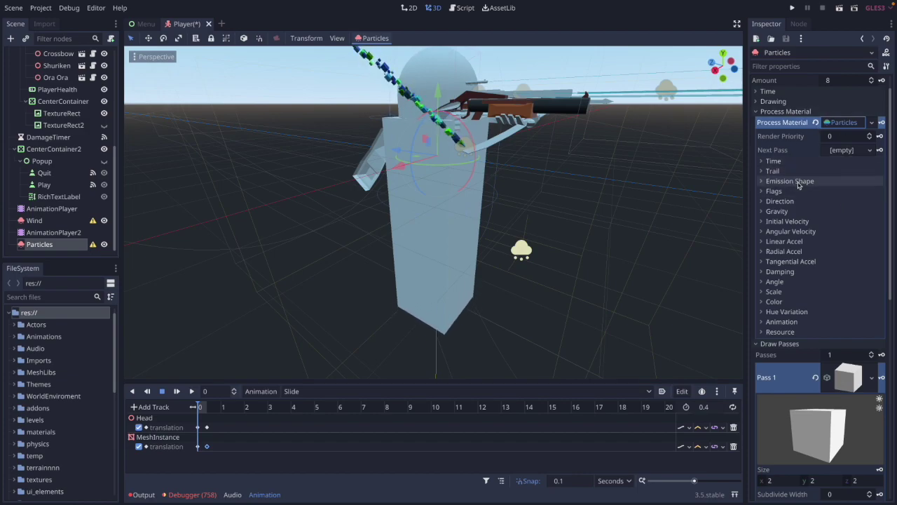
{"action": "left_click", "coordinate": [784, 210]}
{"action": "left_click", "coordinate": [826, 231]}
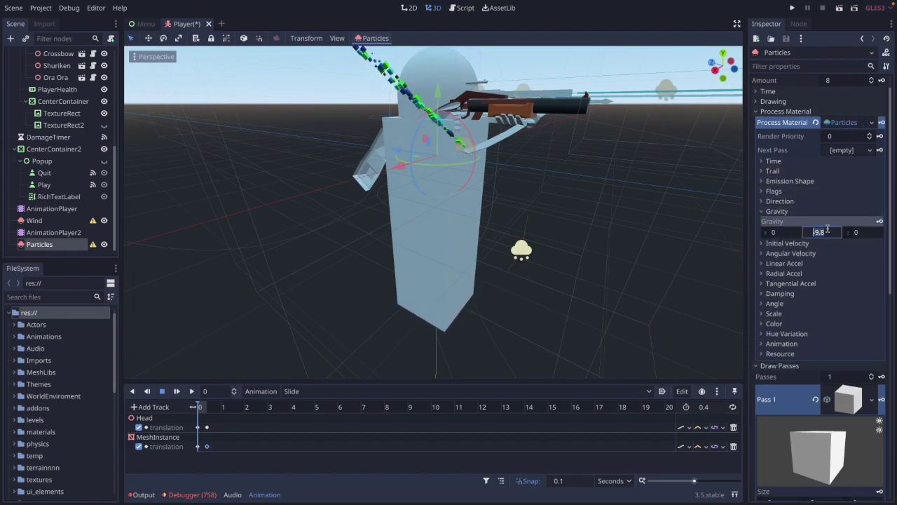
Step: Set the process material's direction spread to 0 and its initial velocity to 100
{"action": "left_click", "coordinate": [779, 201]}
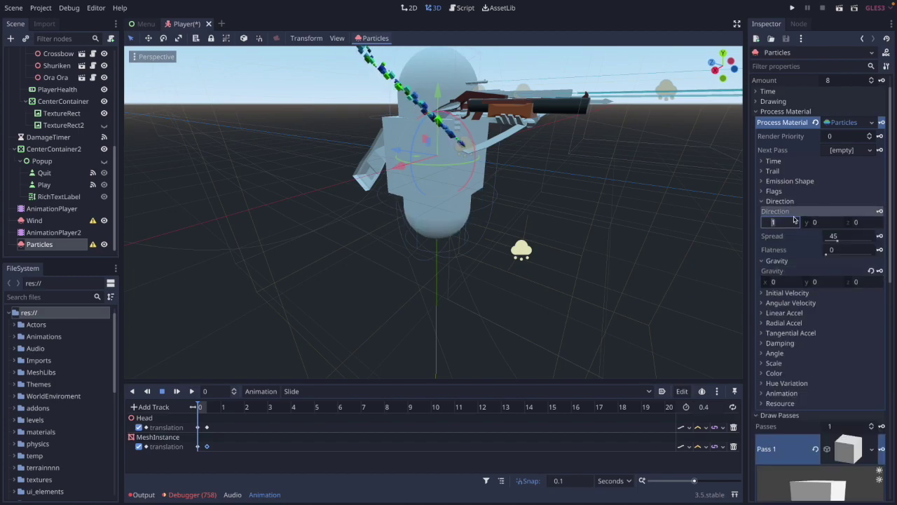
{"action": "left_click", "coordinate": [834, 239]}
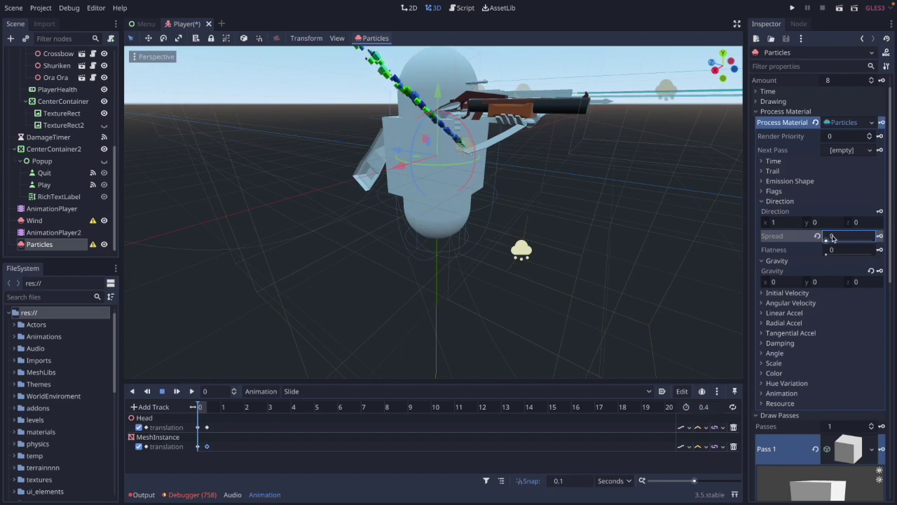
{"action": "left_click", "coordinate": [786, 293]}
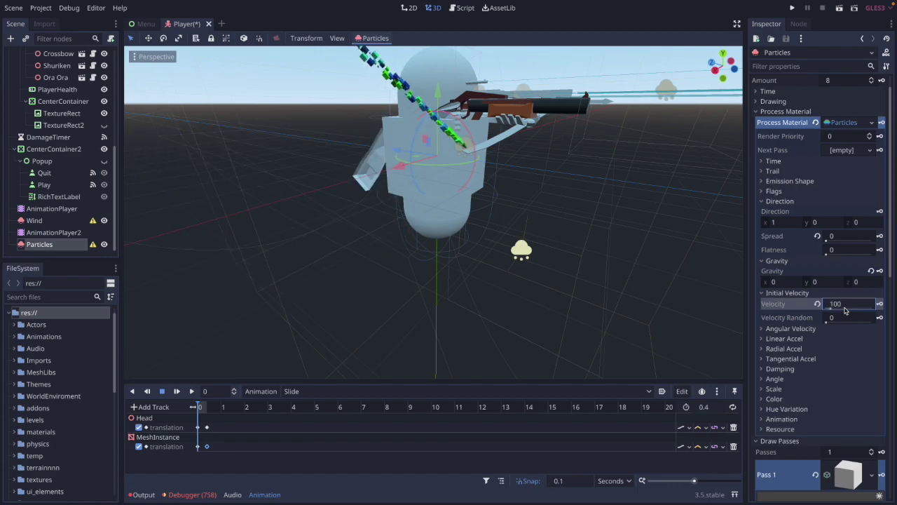
Step: Change the particle direction to 0 on x and 1 on z so the cubes travel along the z axis
{"action": "middle_click_drag", "start_coordinate": [595, 172], "coordinate": [606, 171]}
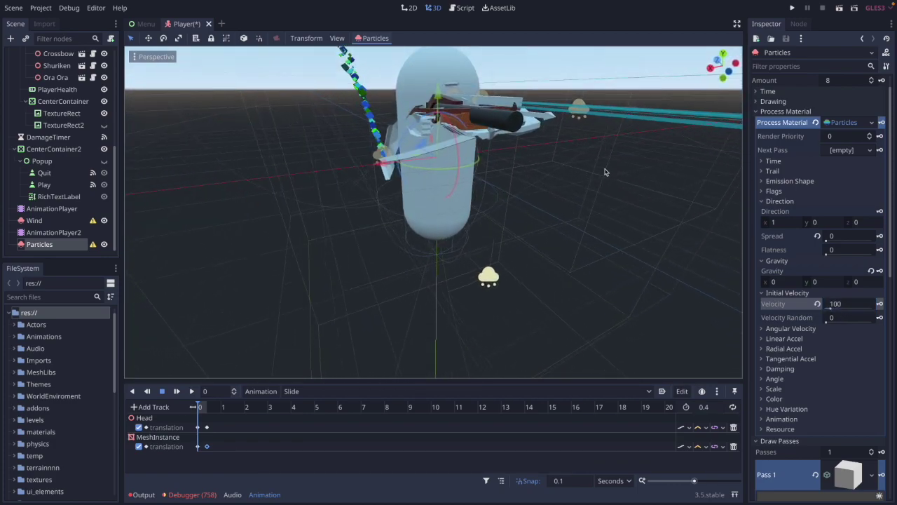
{"action": "left_click", "coordinate": [862, 222]}
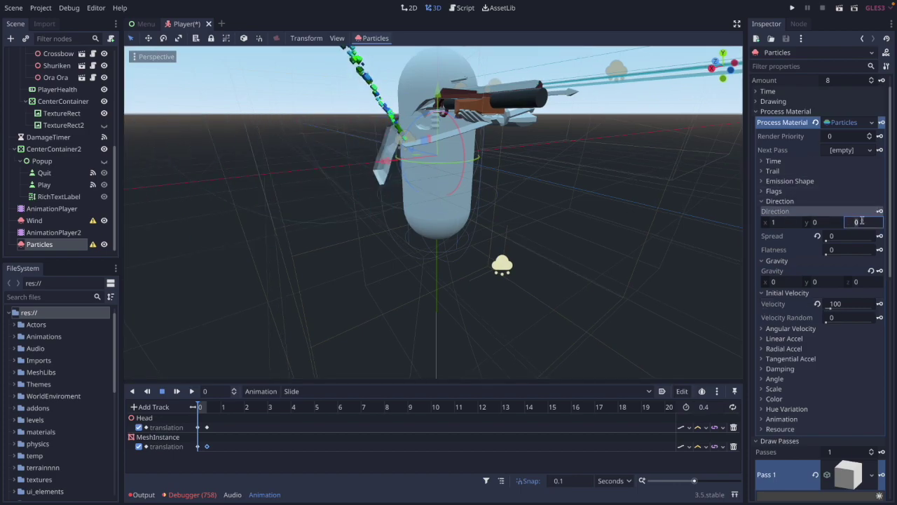
{"action": "type", "text": "1"}
{"action": "left_click", "coordinate": [786, 221]}
{"action": "type", "text": "0"}
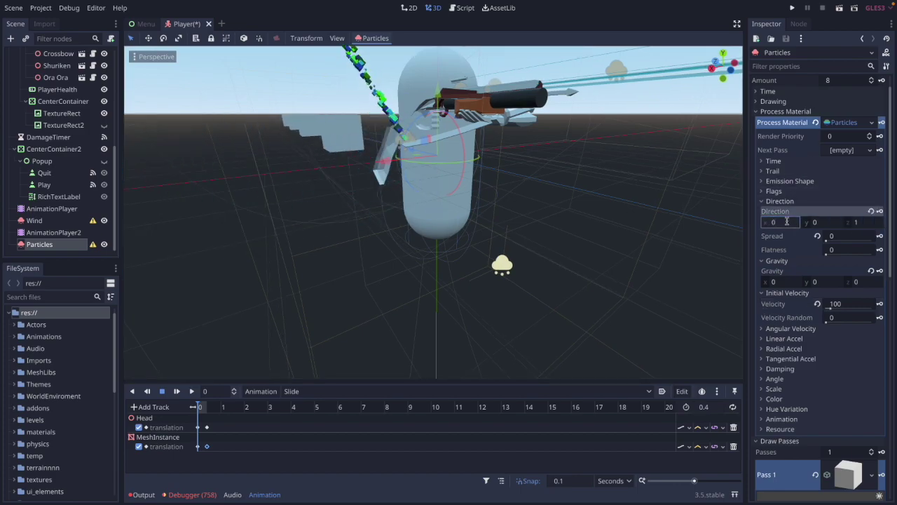
Step: Set the emission shape of the particles' process material to Ring
{"action": "key", "text": "Return"}
{"action": "scroll", "coordinate": [673, 206], "scroll_direction": "right", "scroll_amount": 3}
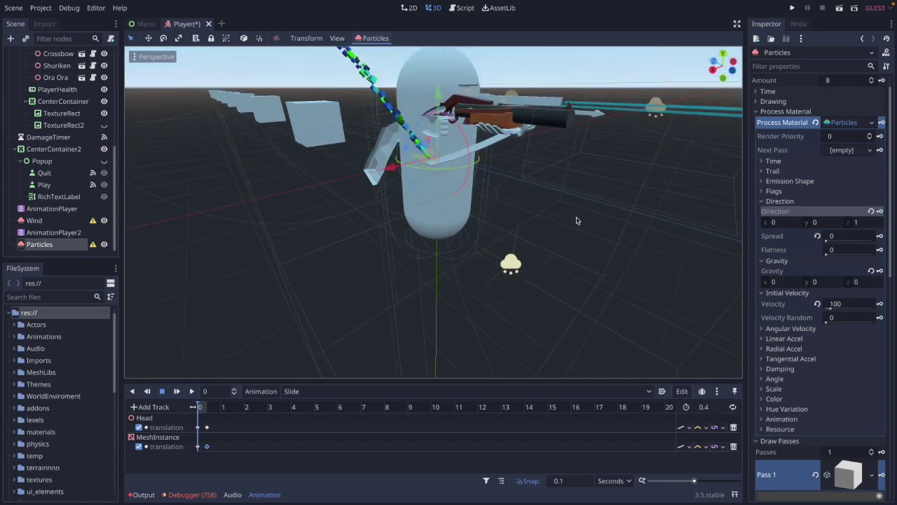
{"action": "scroll", "coordinate": [846, 236], "scroll_direction": "down", "scroll_amount": 1}
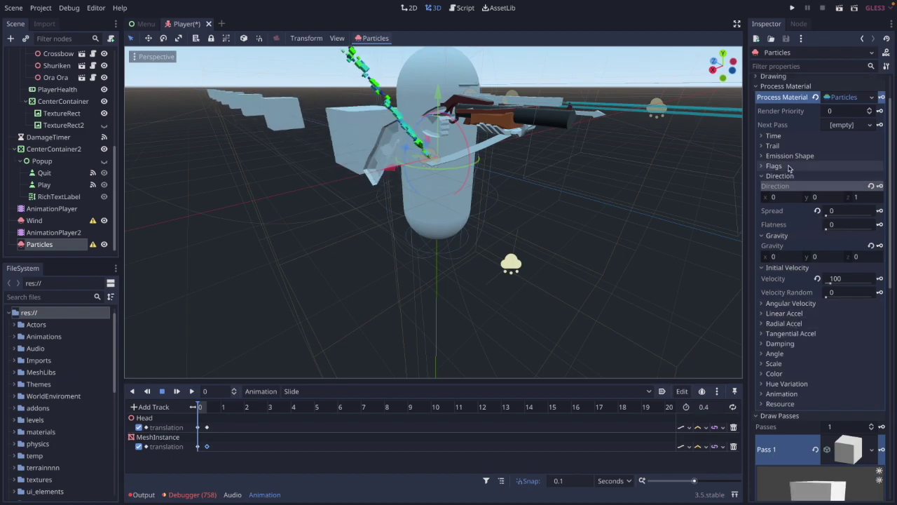
{"action": "left_click", "coordinate": [847, 157]}
{"action": "left_click", "coordinate": [849, 168]}
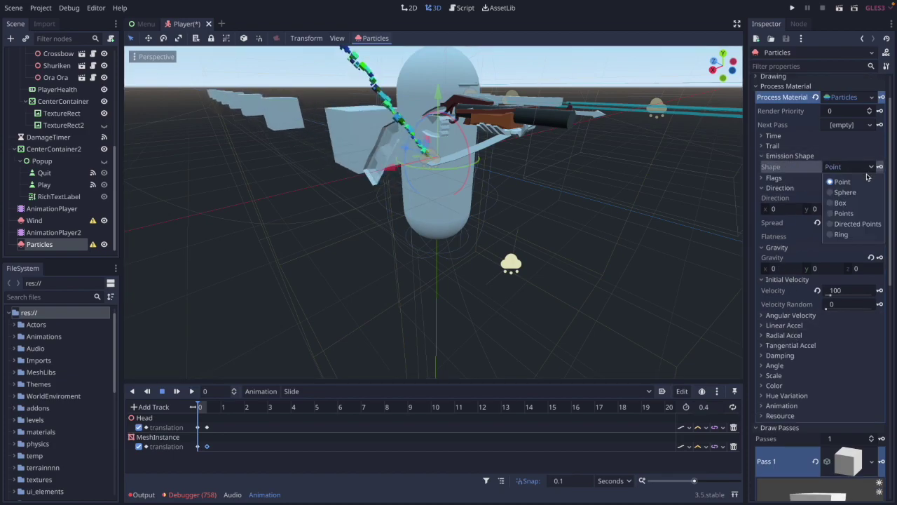
{"action": "left_click", "coordinate": [841, 234]}
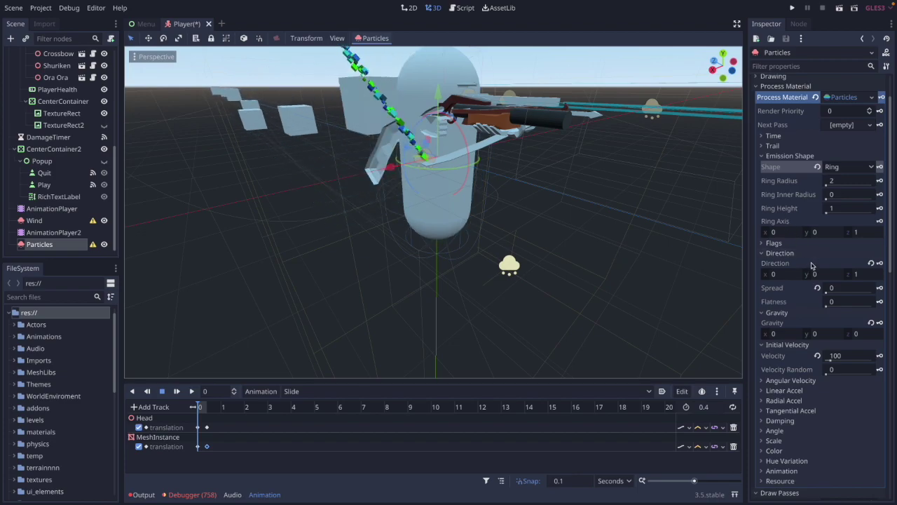
Step: Set the emission ring's radius to 2.5 and its inner radius to 2
{"action": "left_click", "coordinate": [840, 180]}
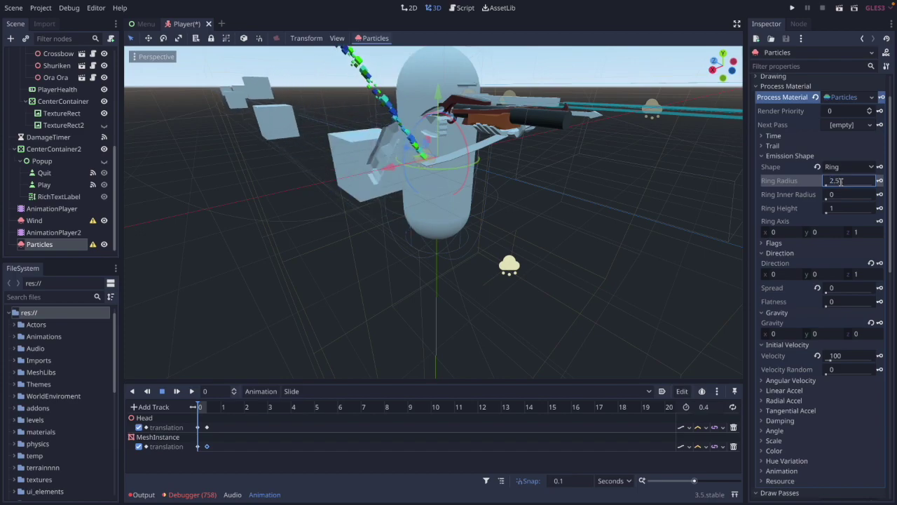
{"action": "type", "text": "2.5"}
{"action": "left_click", "coordinate": [841, 196]}
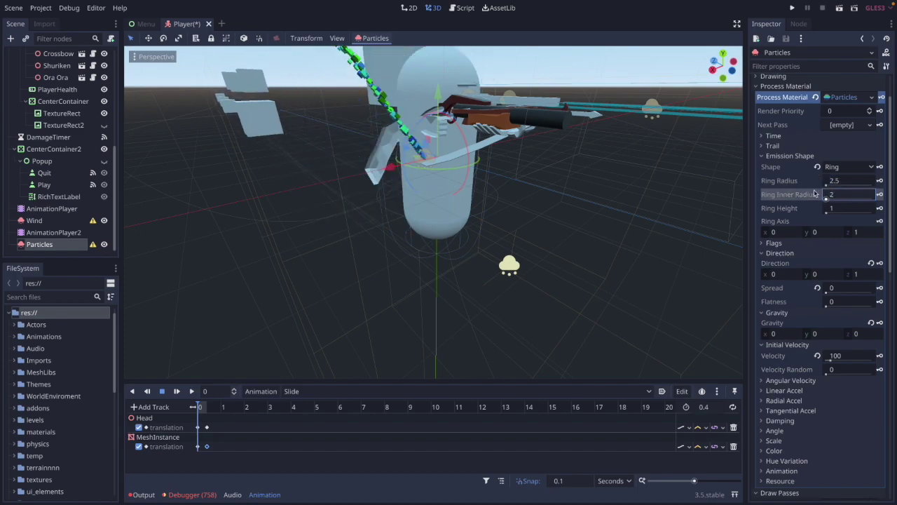
{"action": "scroll", "coordinate": [534, 188], "scroll_direction": "left", "scroll_amount": 5}
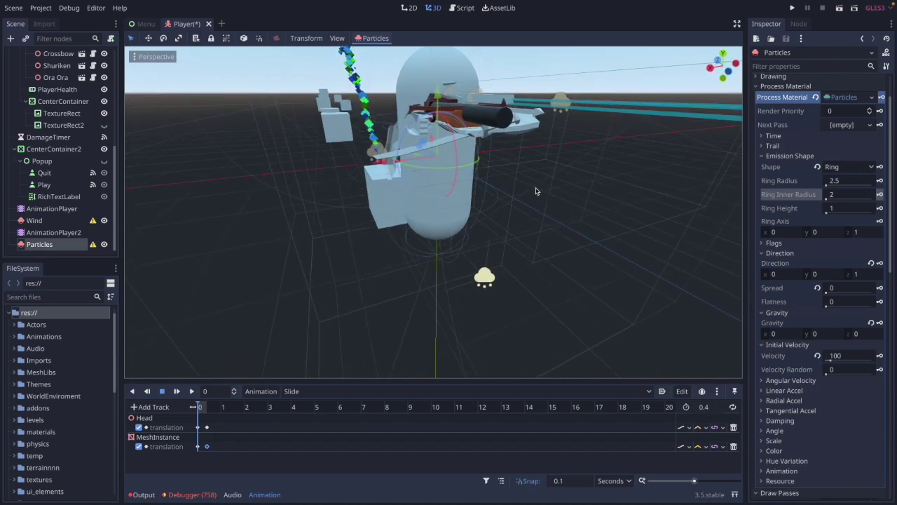
{"action": "middle_click_drag", "start_coordinate": [535, 191], "coordinate": [547, 196]}
Step: Try a particle amount of 100, and reduce it to 50
{"action": "scroll", "coordinate": [800, 127], "scroll_direction": "up", "scroll_amount": 2}
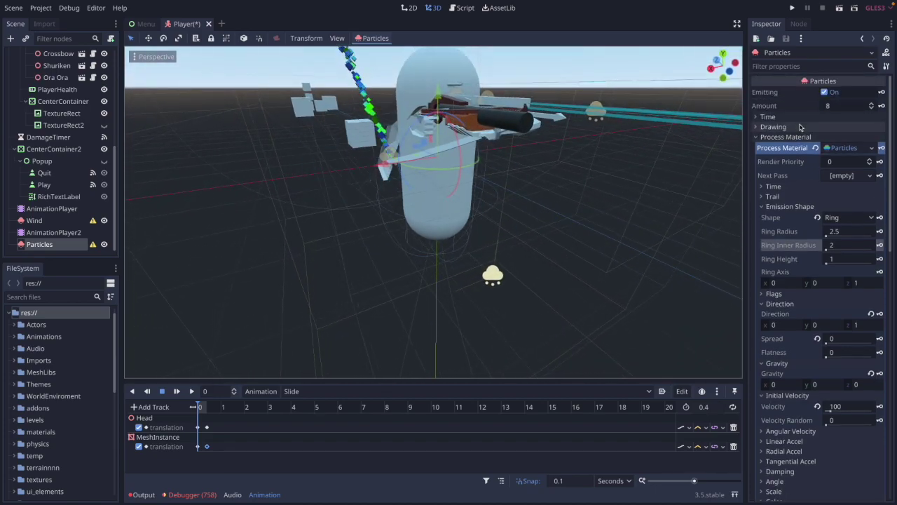
{"action": "left_click", "coordinate": [835, 106]}
{"action": "type", "text": "100"}
{"action": "key", "text": "Return"}
{"action": "middle_click_drag", "start_coordinate": [624, 135], "coordinate": [627, 140]}
{"action": "left_click", "coordinate": [845, 105]}
{"action": "type", "text": "50"}
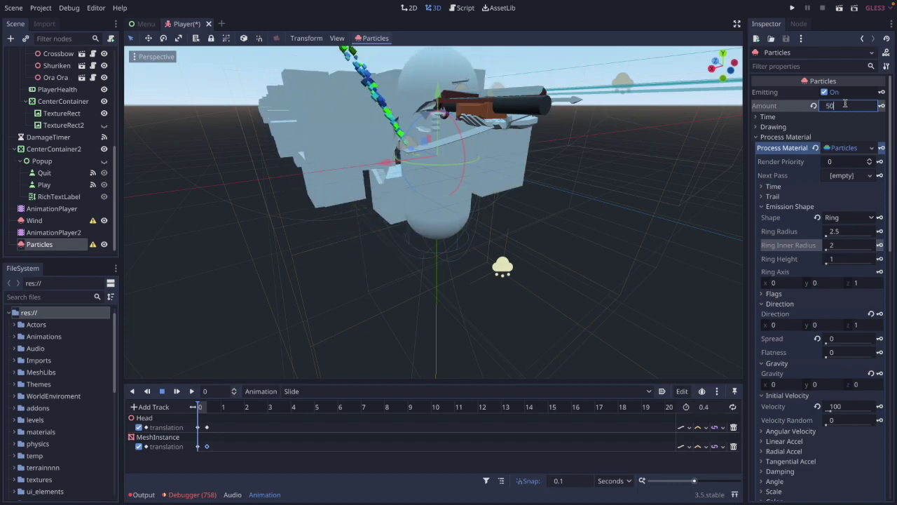
{"action": "key", "text": "Return"}
Step: Stretch the cube mesh of draw pass 1 to a z size of 200
{"action": "scroll", "coordinate": [856, 249], "scroll_direction": "down", "scroll_amount": 5}
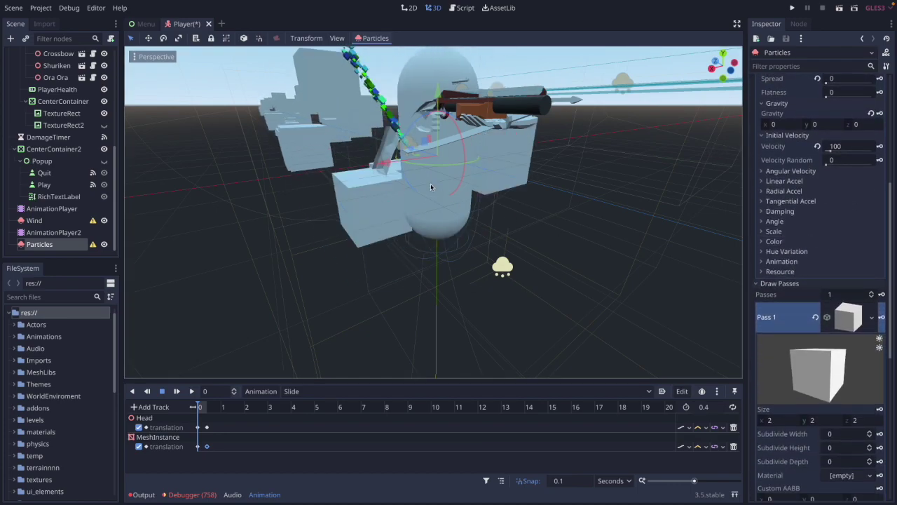
{"action": "scroll", "coordinate": [774, 401], "scroll_direction": "down", "scroll_amount": 6}
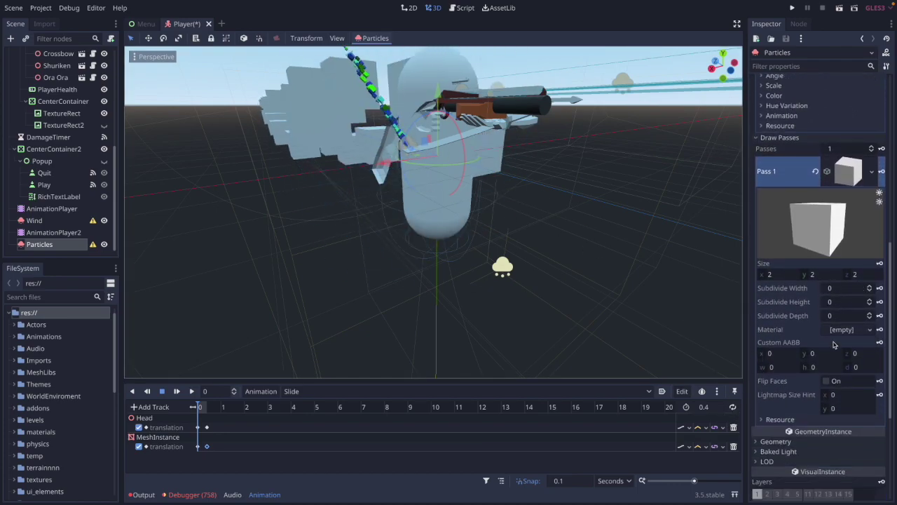
{"action": "scroll", "coordinate": [824, 179], "scroll_direction": "up", "scroll_amount": 2}
{"action": "left_click", "coordinate": [866, 239]}
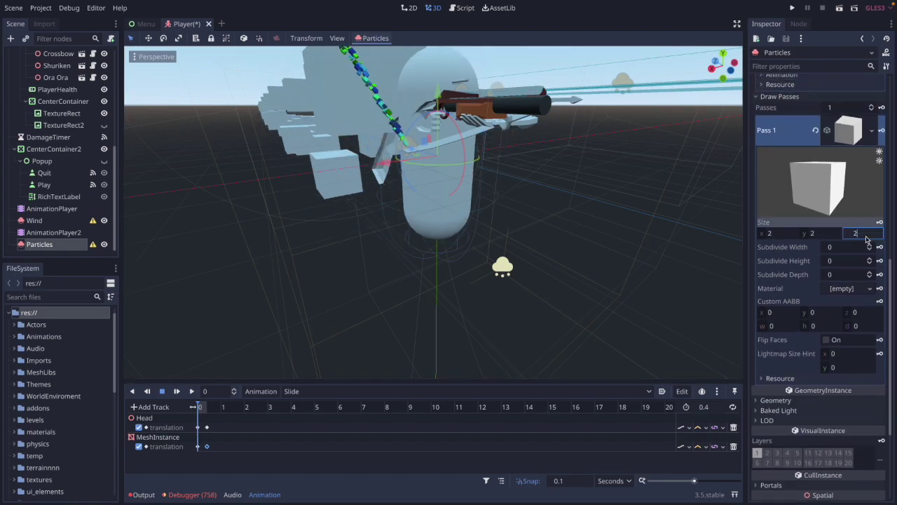
{"action": "type", "text": "200"}
{"action": "key", "text": "Return"}
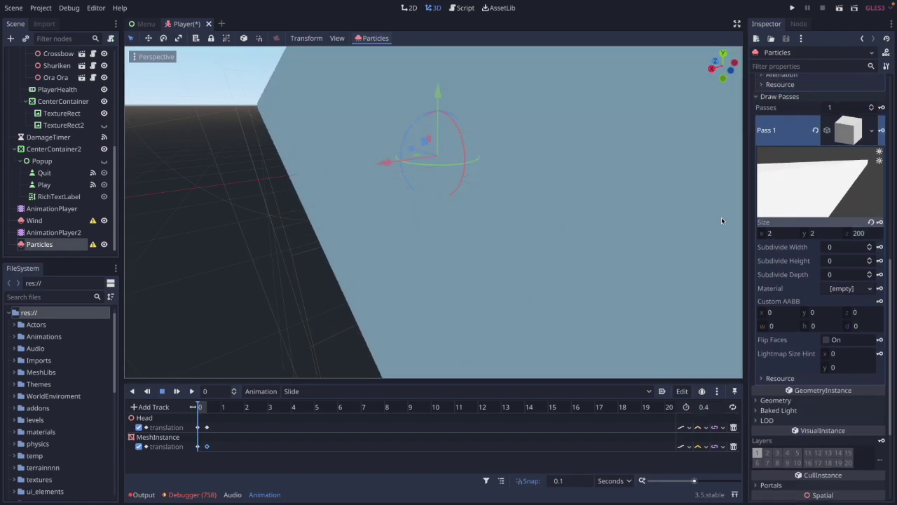
Step: Thin the cube mesh of draw pass 1 into a line by setting its x and y sizes to 0.01
{"action": "left_click", "coordinate": [813, 234]}
{"action": "type", "text": "0.11"}
{"action": "key", "text": "Return"}
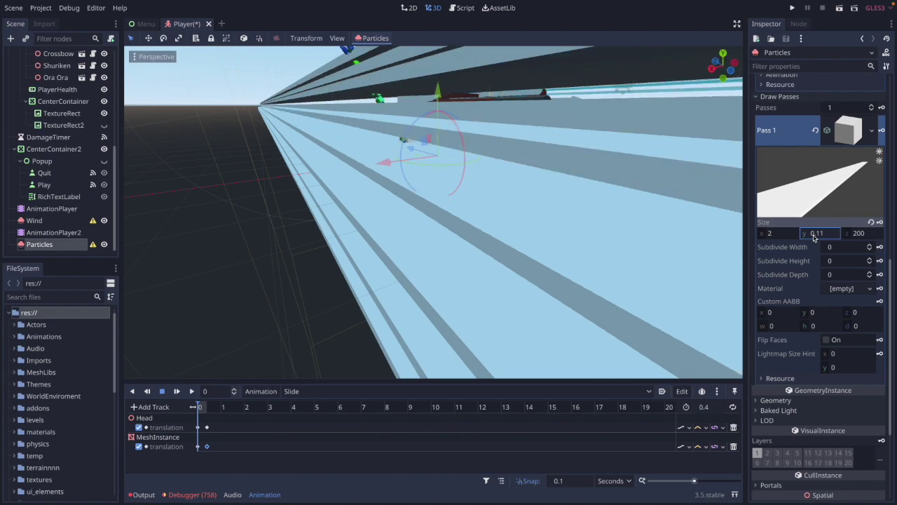
{"action": "left_click", "coordinate": [814, 234]}
{"action": "type", "text": "0.0"}
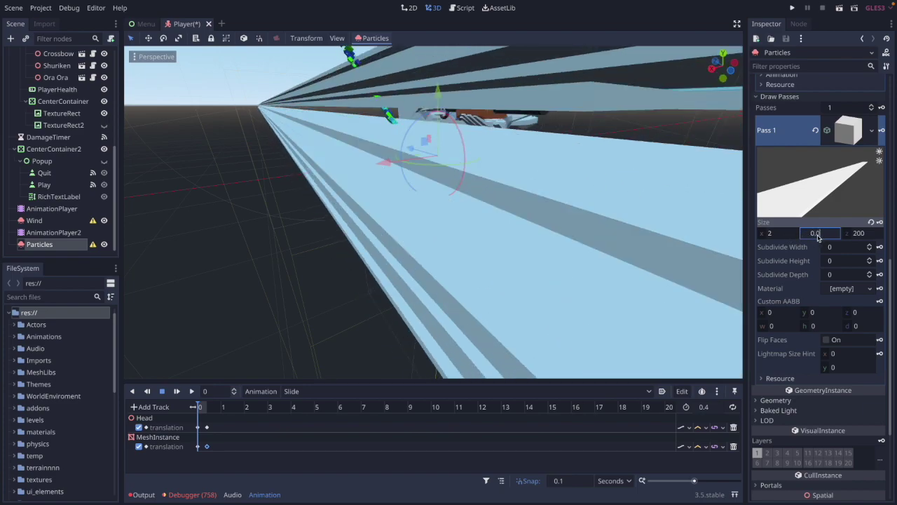
{"action": "type", "text": "1"}
{"action": "key", "text": "Return"}
{"action": "left_click", "coordinate": [790, 234]}
{"action": "type", "text": "0"}
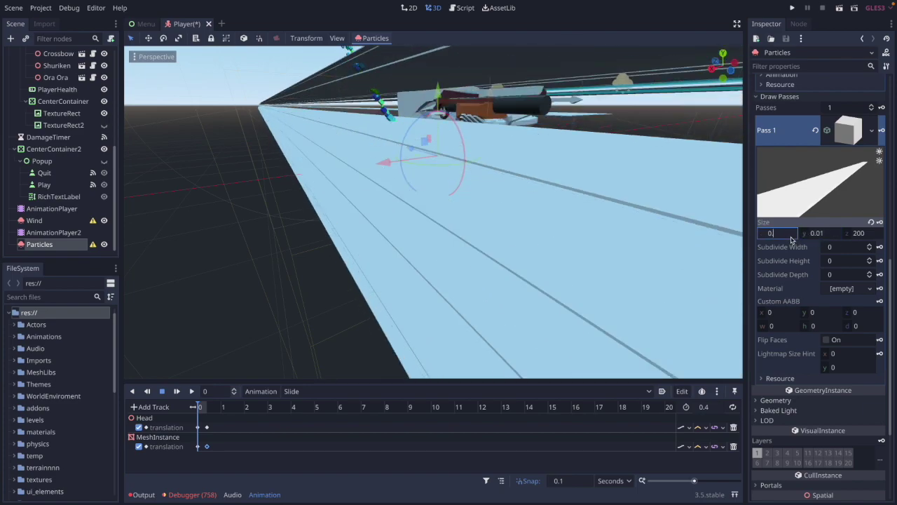
{"action": "type", "text": ".01"}
{"action": "key", "text": "Return"}
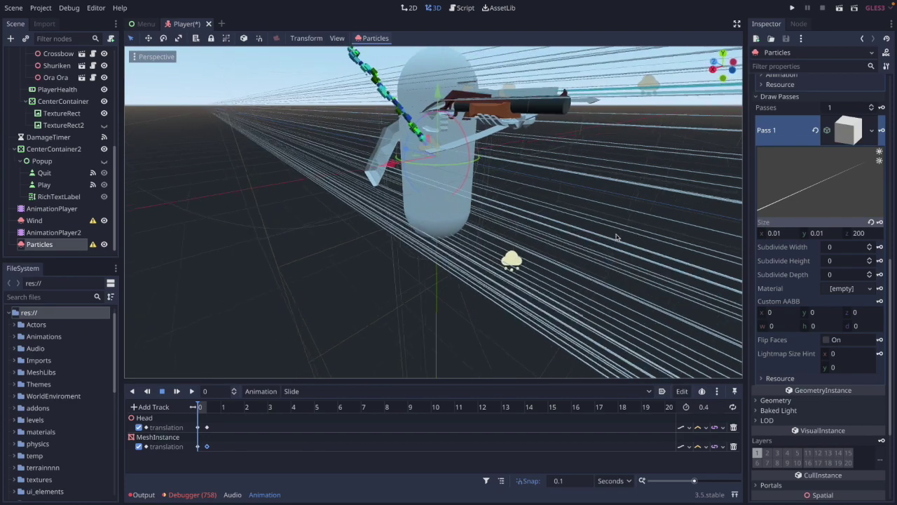
{"action": "middle_click_drag", "start_coordinate": [616, 238], "coordinate": [622, 239]}
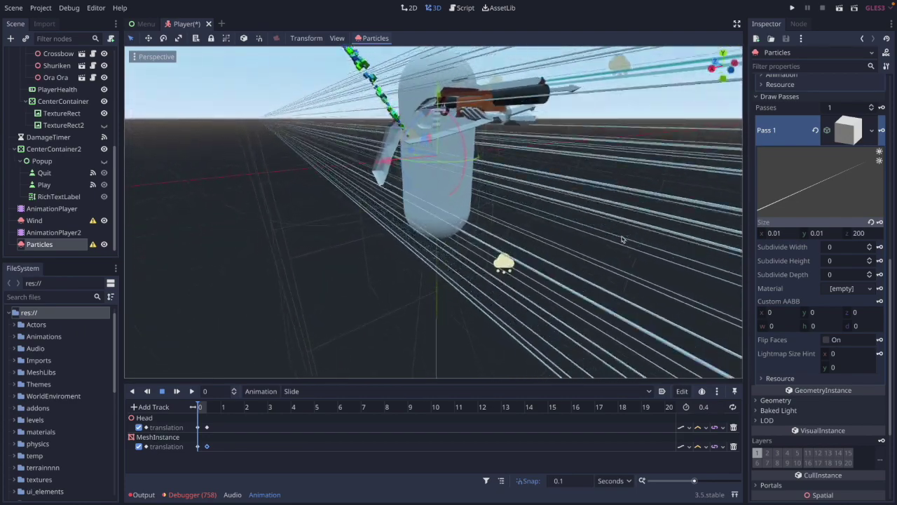
Step: Shorten the streak mesh of draw pass 1 to a z size of 10
{"action": "left_click", "coordinate": [863, 233]}
{"action": "type", "text": "20"}
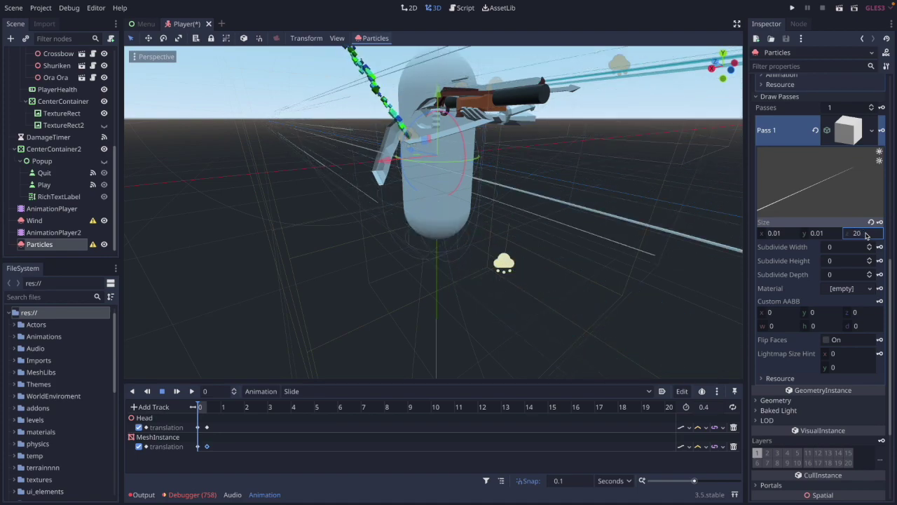
{"action": "key", "text": "BackSpace"}
{"action": "key", "text": "BackSpace"}
{"action": "type", "text": "10"}
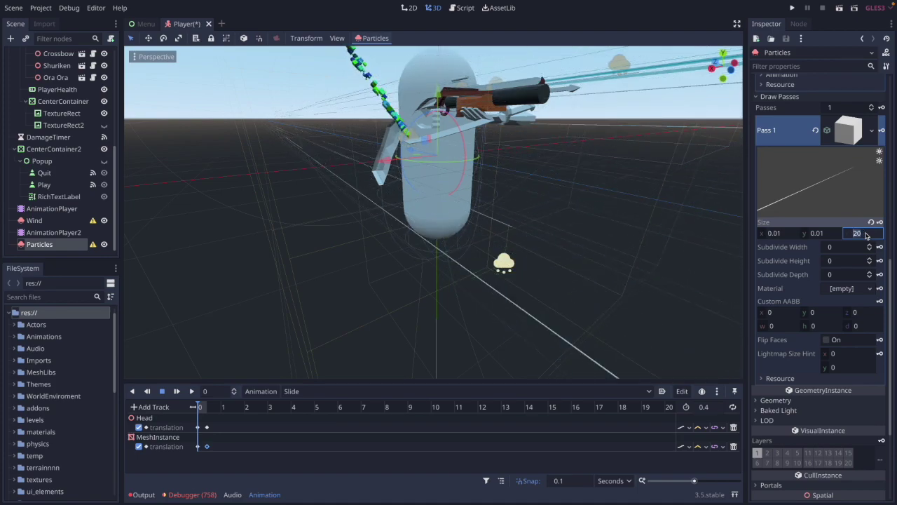
{"action": "key", "text": "Return"}
{"action": "middle_click_drag", "start_coordinate": [610, 219], "coordinate": [655, 209]}
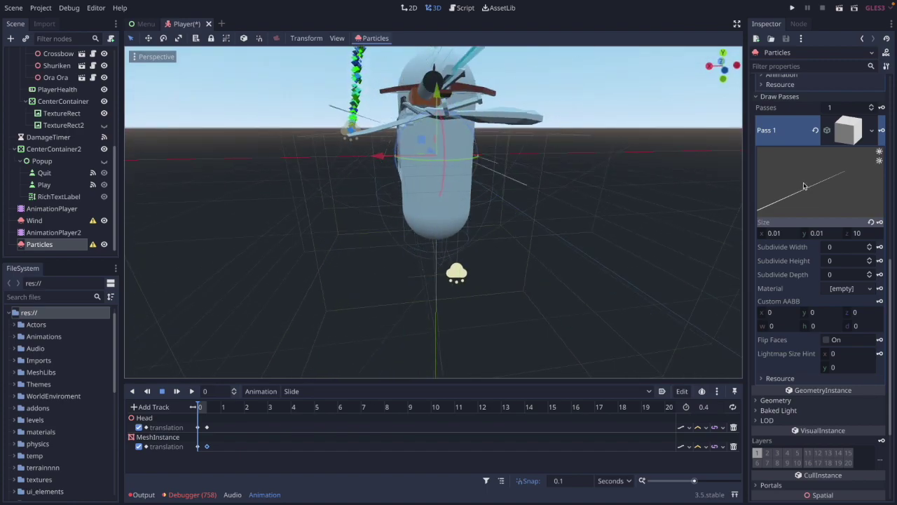
Step: Raise the amount of the Particles node to 200
{"action": "scroll", "coordinate": [804, 185], "scroll_direction": "up", "scroll_amount": 10}
{"action": "left_click", "coordinate": [829, 105]}
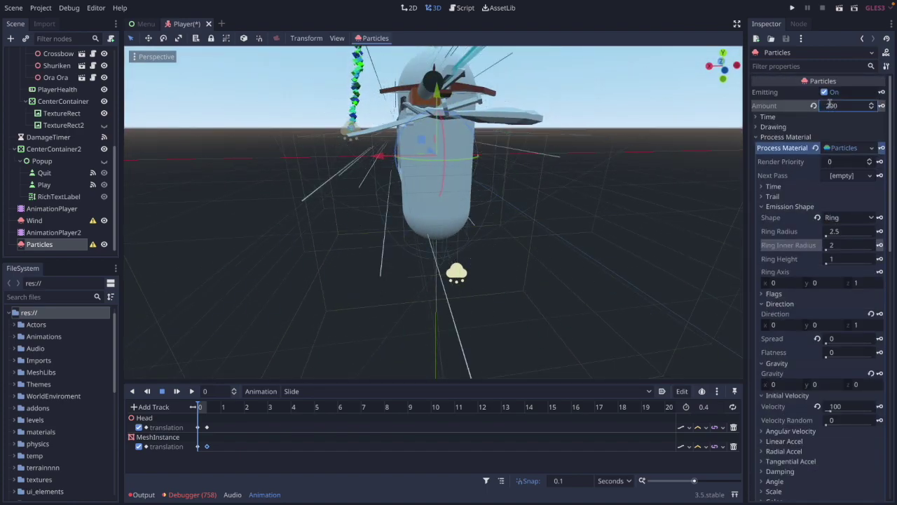
{"action": "key", "text": "Return"}
{"action": "middle_click_drag", "start_coordinate": [597, 146], "coordinate": [604, 152]}
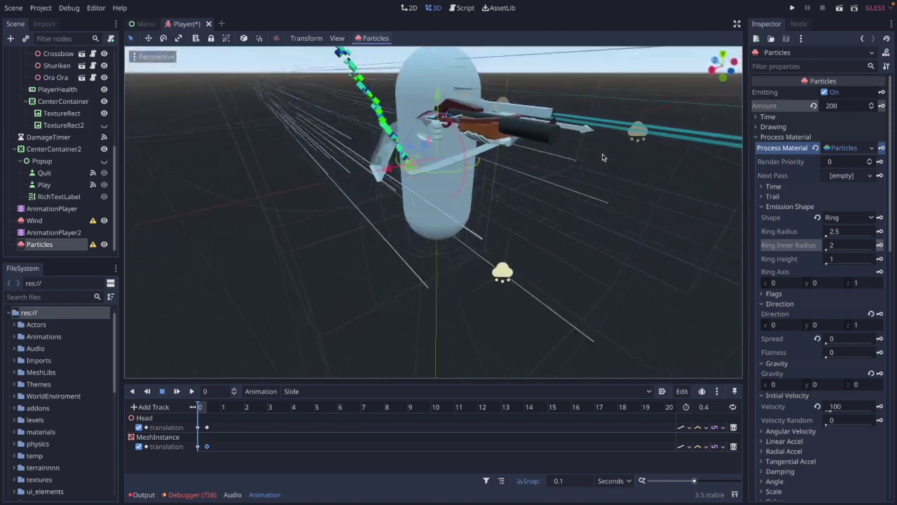
Step: Tighten the emission ring to a radius of 2 and an inner radius of 1.7
{"action": "left_click", "coordinate": [853, 235]}
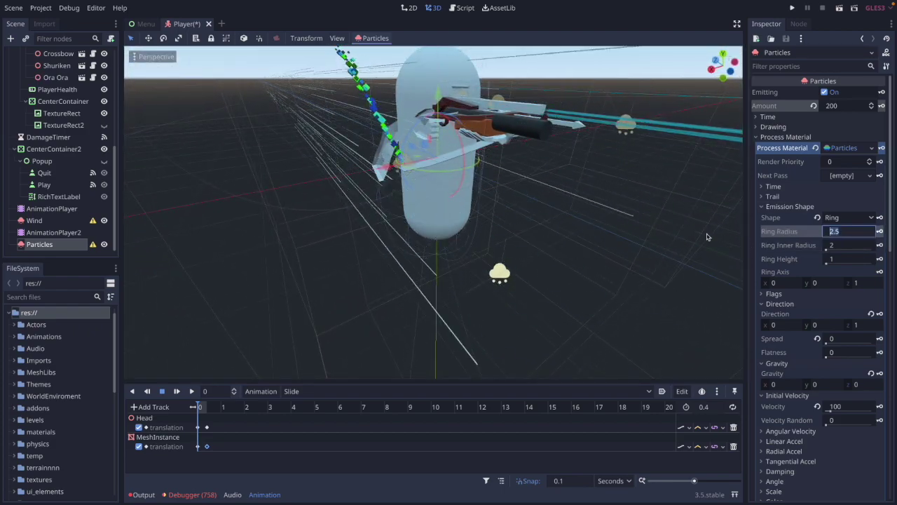
{"action": "scroll", "coordinate": [892, 237], "scroll_direction": "down", "scroll_amount": 2}
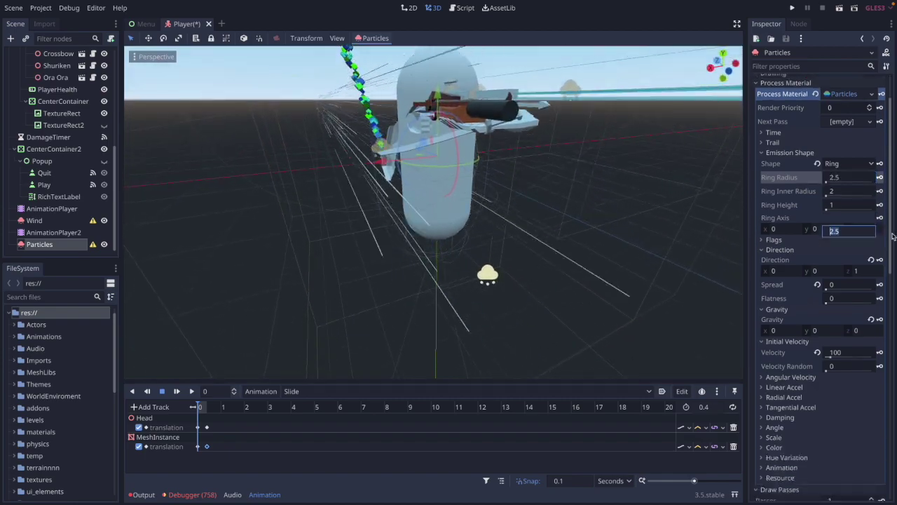
{"action": "scroll", "coordinate": [845, 222], "scroll_direction": "up", "scroll_amount": 2}
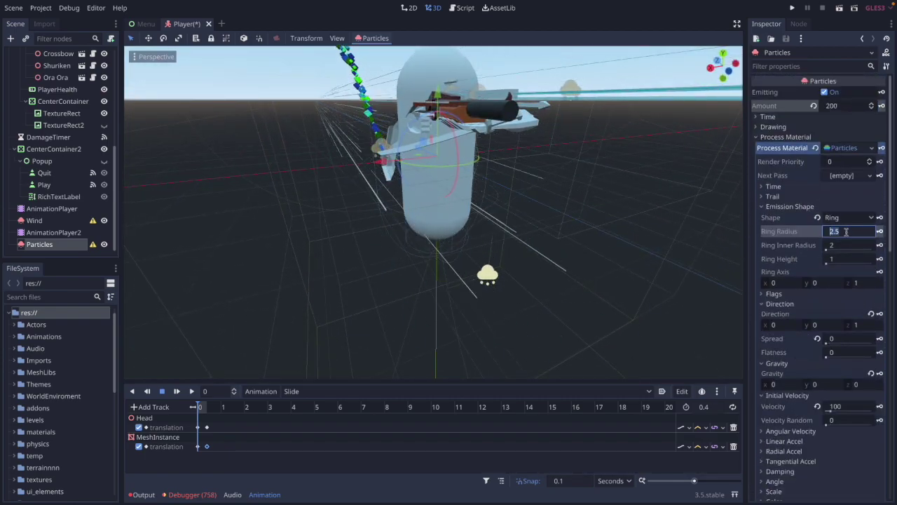
{"action": "left_click", "coordinate": [841, 251]}
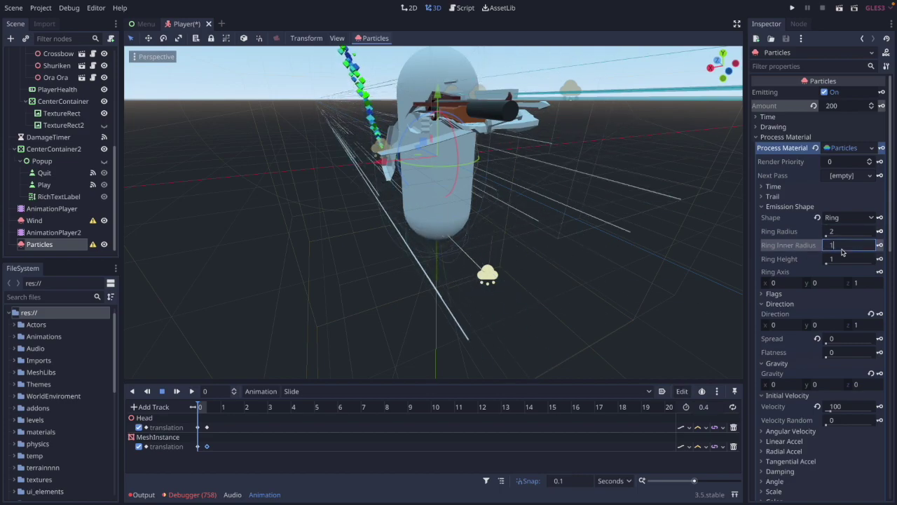
{"action": "middle_click_drag", "start_coordinate": [548, 182], "coordinate": [451, 154]}
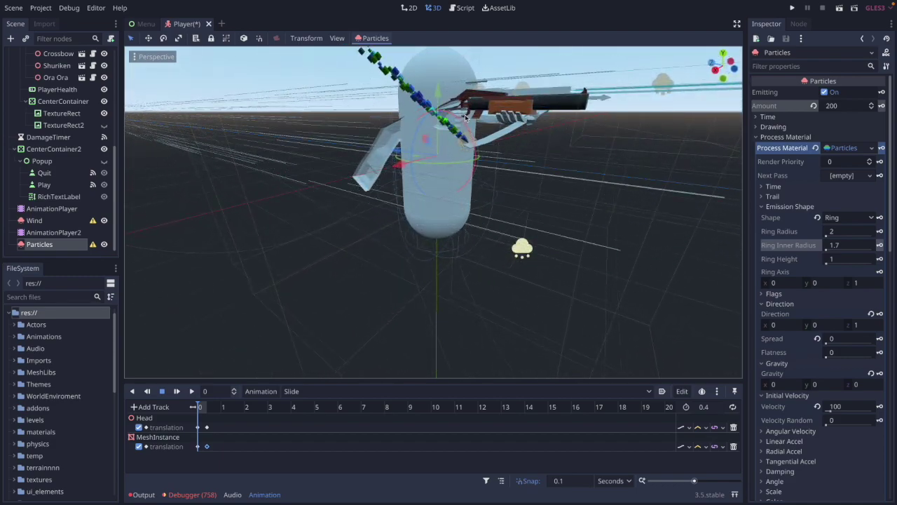
Step: Move the Particles node down to the player's base and forward along z in front of the body, and turn off its emitting
{"action": "left_click_drag", "start_coordinate": [437, 90], "coordinate": [431, 177]}
{"action": "middle_click_drag", "start_coordinate": [531, 208], "coordinate": [484, 226]}
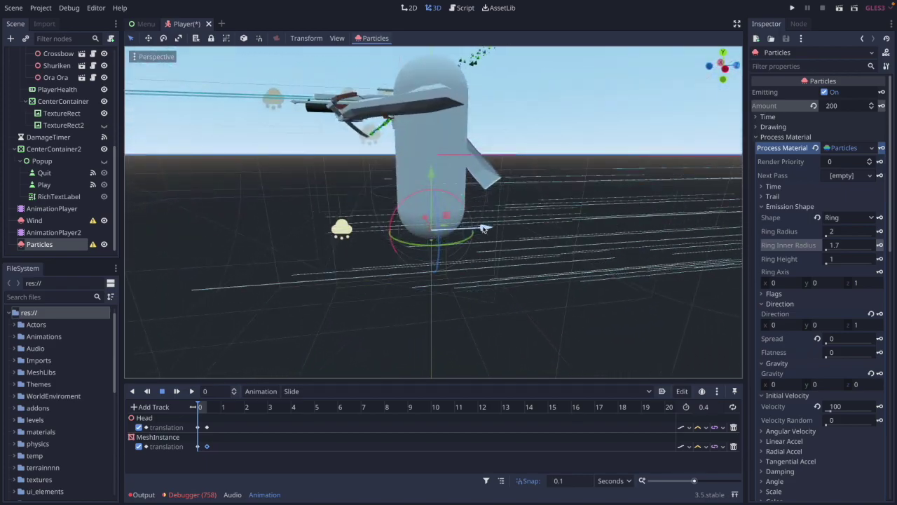
{"action": "left_click_drag", "start_coordinate": [483, 229], "coordinate": [376, 236]}
{"action": "middle_click_drag", "start_coordinate": [376, 235], "coordinate": [403, 245]}
{"action": "left_click", "coordinate": [823, 94]}
{"action": "left_click", "coordinate": [824, 93]}
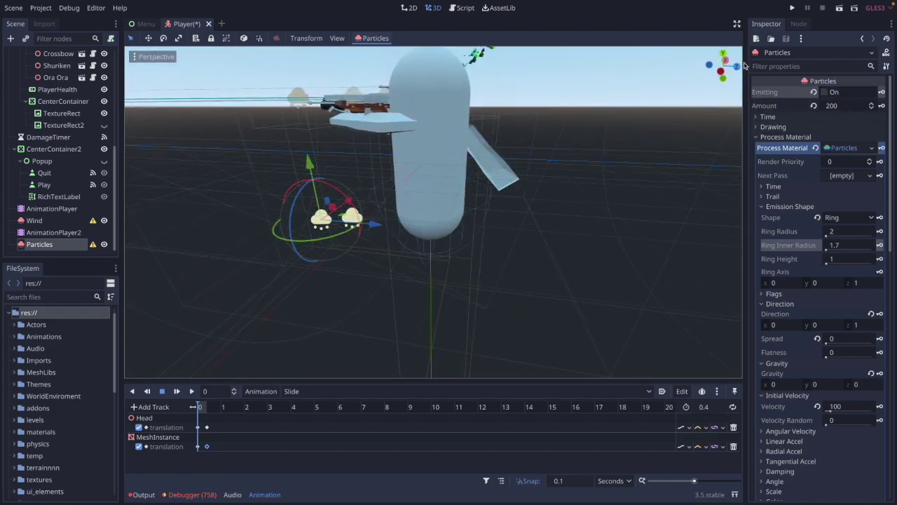
Step: In Player.gd, declare an onready variable particles that references $Particles below the wind variable
{"action": "left_click", "coordinate": [463, 8]}
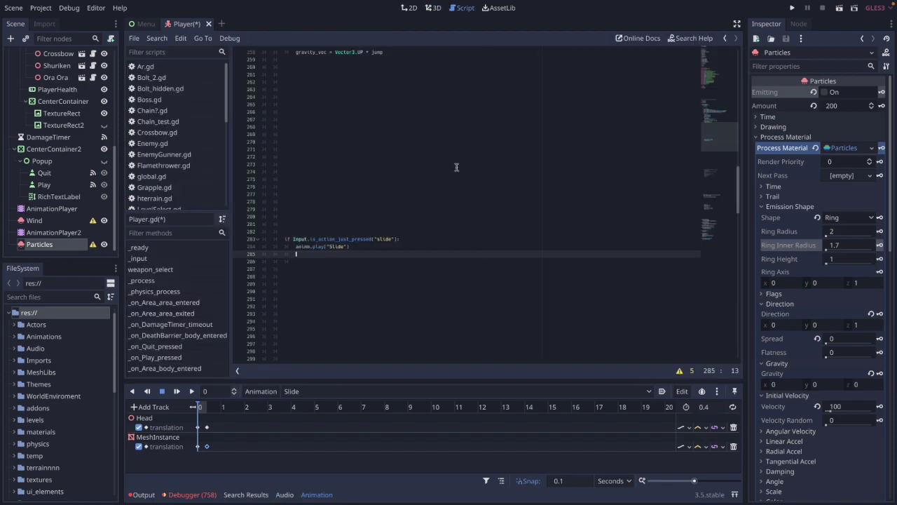
{"action": "scroll", "coordinate": [354, 190], "scroll_direction": "up", "scroll_amount": 10}
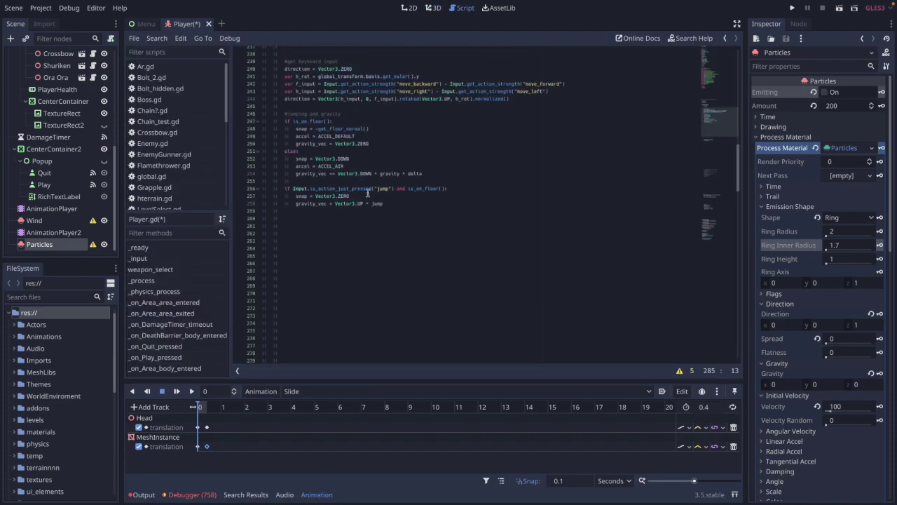
{"action": "left_click_drag", "start_coordinate": [738, 146], "coordinate": [728, 95]}
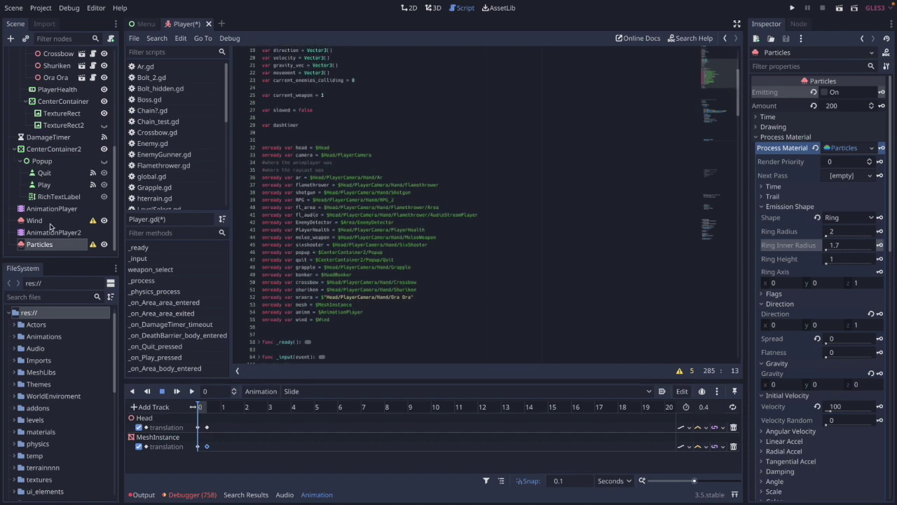
{"action": "left_click", "coordinate": [351, 321]}
{"action": "key", "text": "Return"}
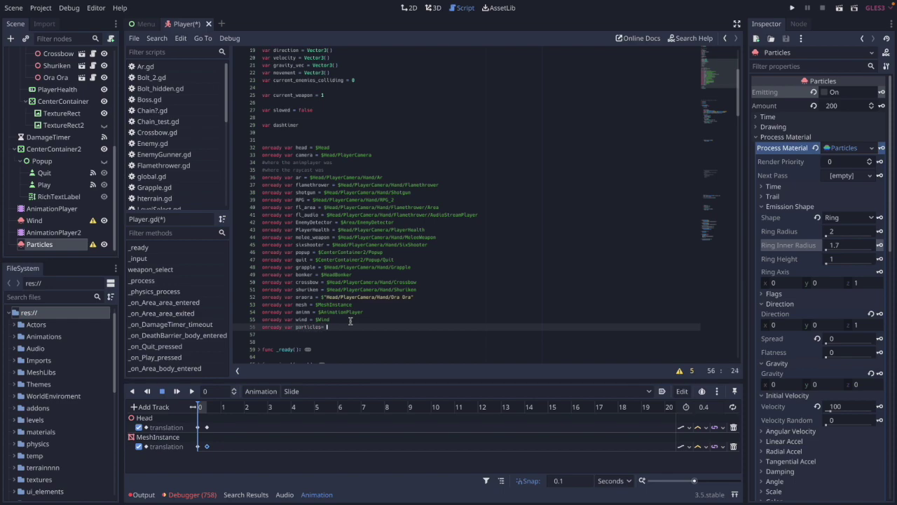
{"action": "type", "text": "$Particles"}
{"action": "scroll", "coordinate": [368, 321], "scroll_direction": "down", "scroll_amount": 5}
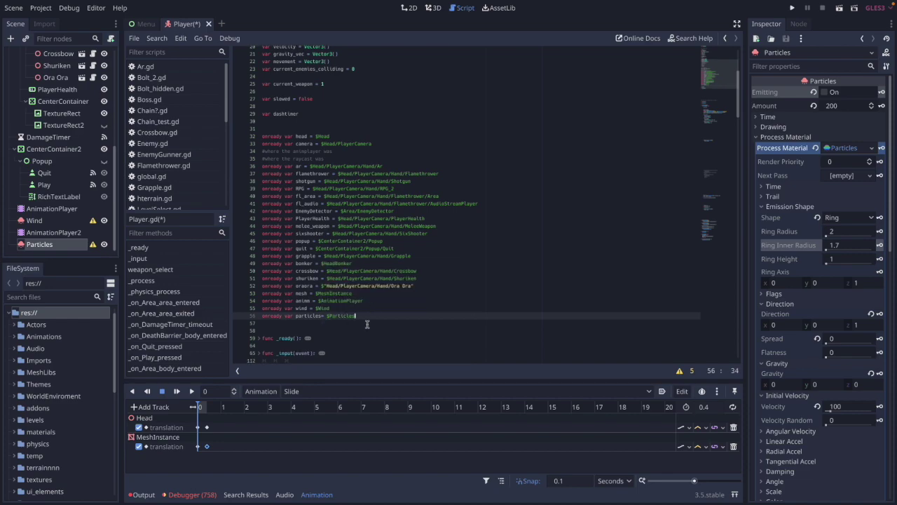
Step: Add particles.emitting = true below the animation call in the just-pressed slide block of _physics_process
{"action": "left_click", "coordinate": [729, 223]}
{"action": "scroll", "coordinate": [729, 223], "scroll_direction": "down", "scroll_amount": 3}
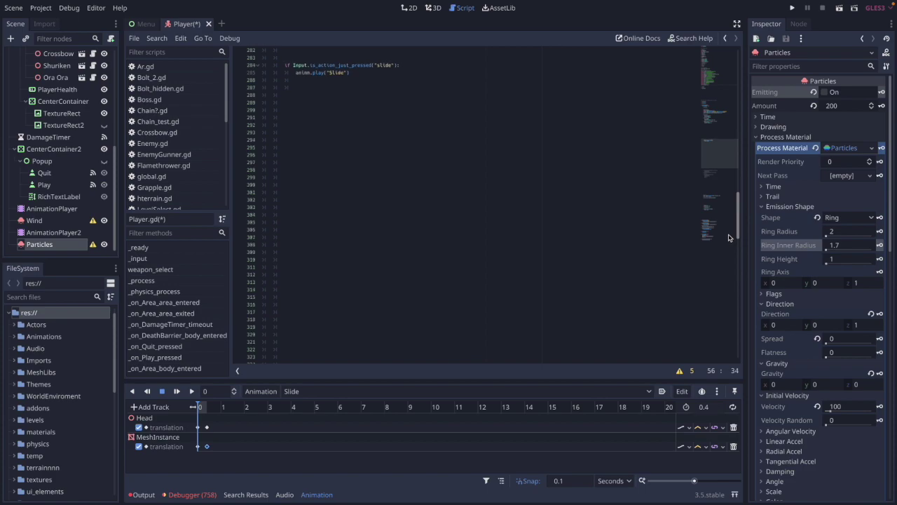
{"action": "scroll", "coordinate": [670, 210], "scroll_direction": "up", "scroll_amount": 2}
{"action": "left_click", "coordinate": [364, 167]}
{"action": "left_click", "coordinate": [362, 162]}
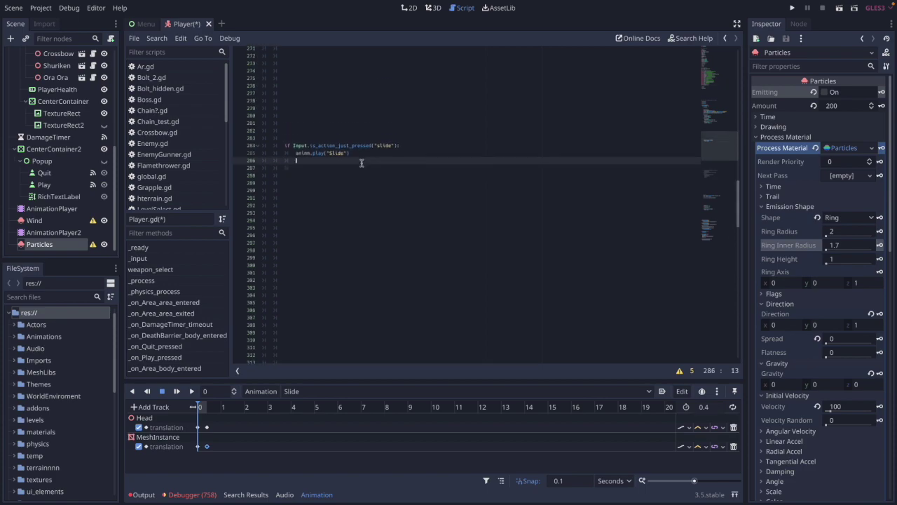
{"action": "type", "text": "particles.emitting = true"}
Step: Add a second check, if Input.is_action_just_pressed("slide") and is_on_floor():, that sets speed = 50
{"action": "left_click", "coordinate": [329, 160]}
{"action": "key", "text": "Return"}
{"action": "type", "text": "if Input.is_action_just_pressed("}
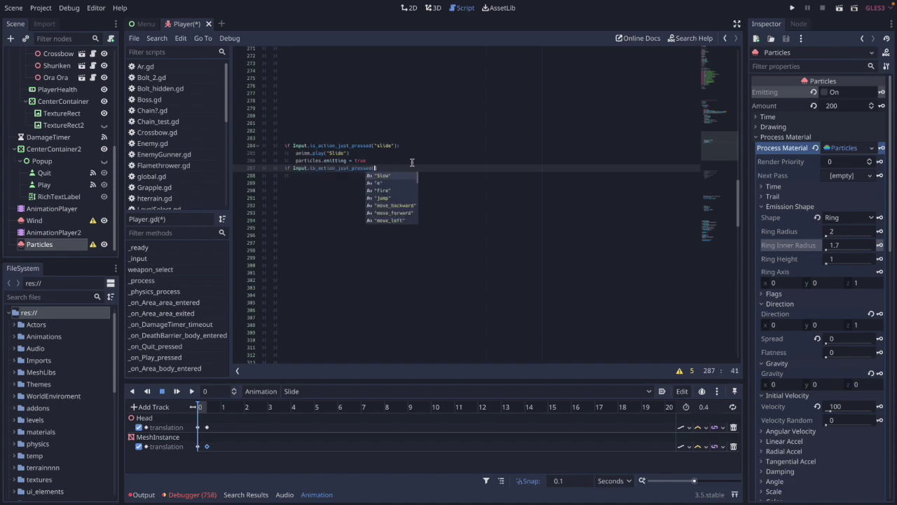
{"action": "type", "text": "\"slide\") and is_on_floor():"}
{"action": "key", "text": "Return"}
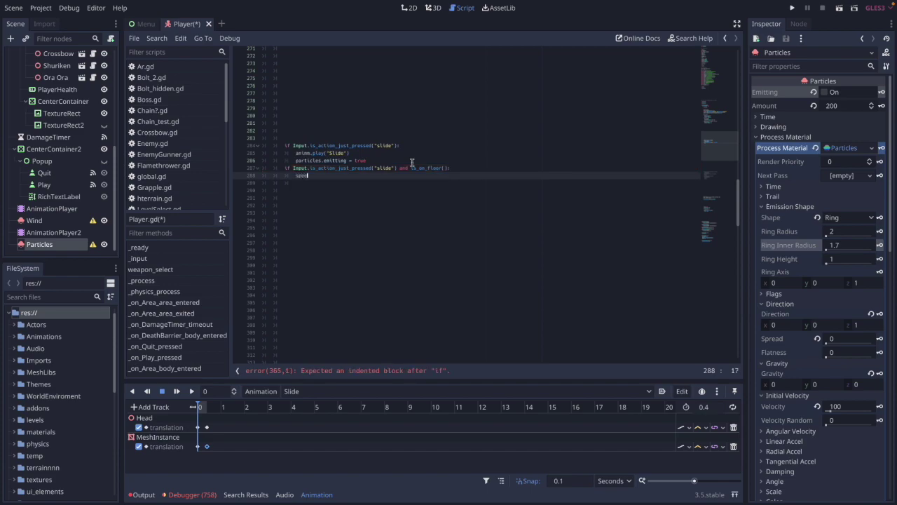
{"action": "type", "text": "speed= "}
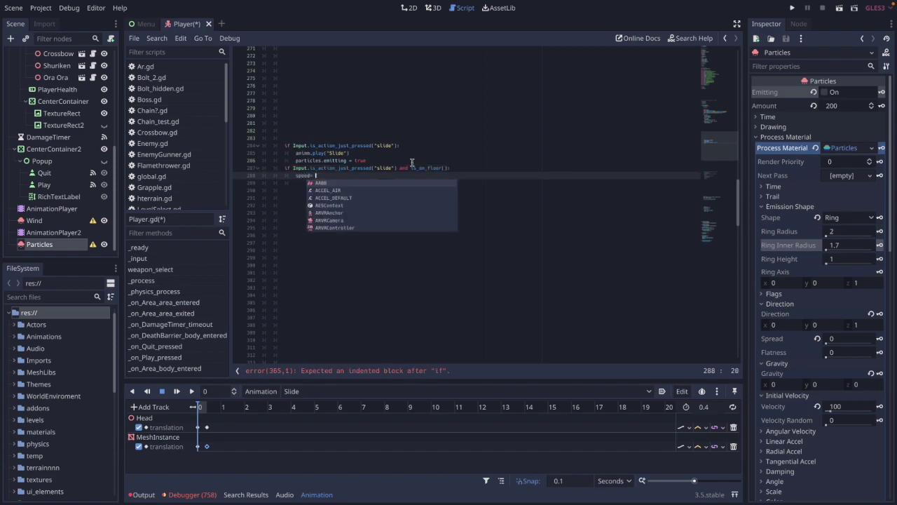
{"action": "type", "text": "50"}
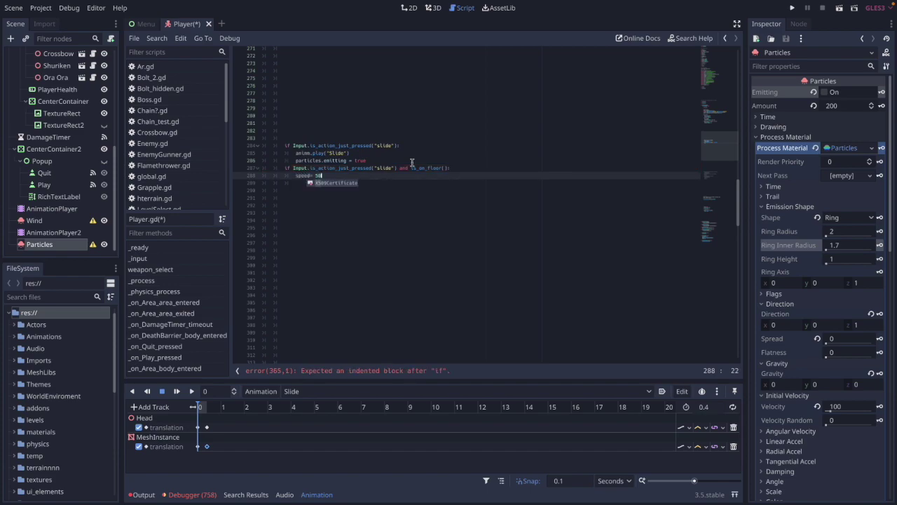
{"action": "left_click", "coordinate": [309, 175]}
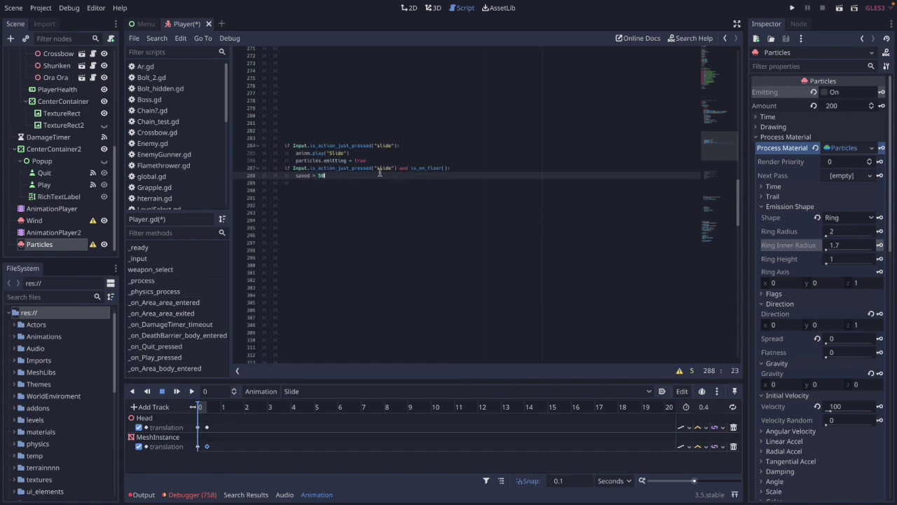
{"action": "key", "text": "Return"}
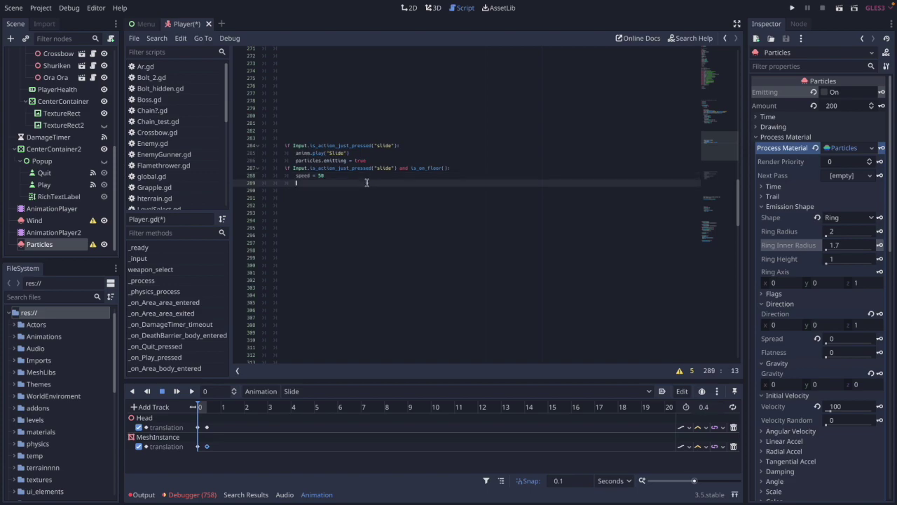
{"action": "left_click", "coordinate": [342, 177]}
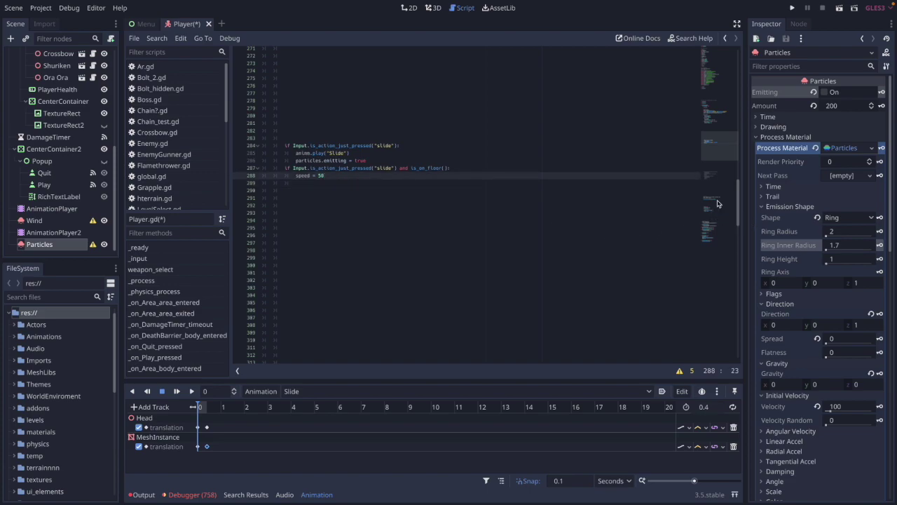
Step: Review the default speed variable declared near the beginning of Player.gd
{"action": "scroll", "coordinate": [736, 213], "scroll_direction": "down", "scroll_amount": 1}
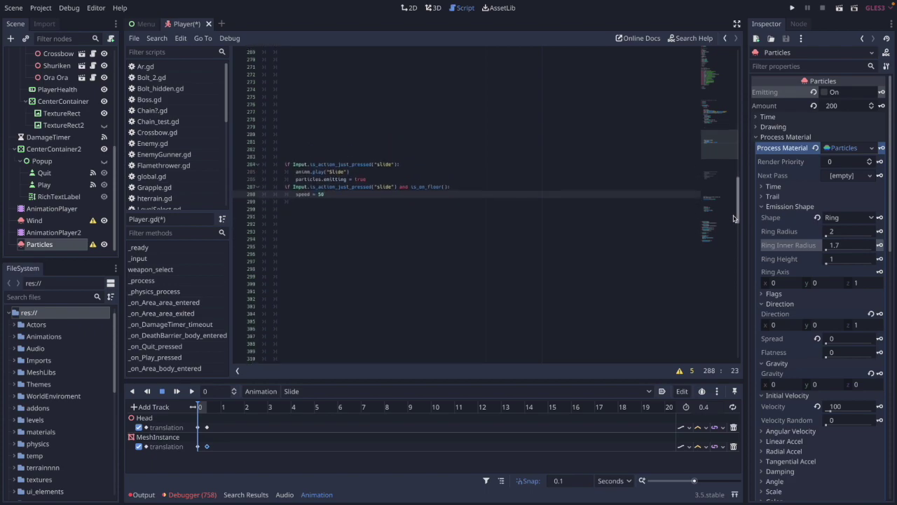
{"action": "left_click_drag", "start_coordinate": [733, 222], "coordinate": [722, 87]}
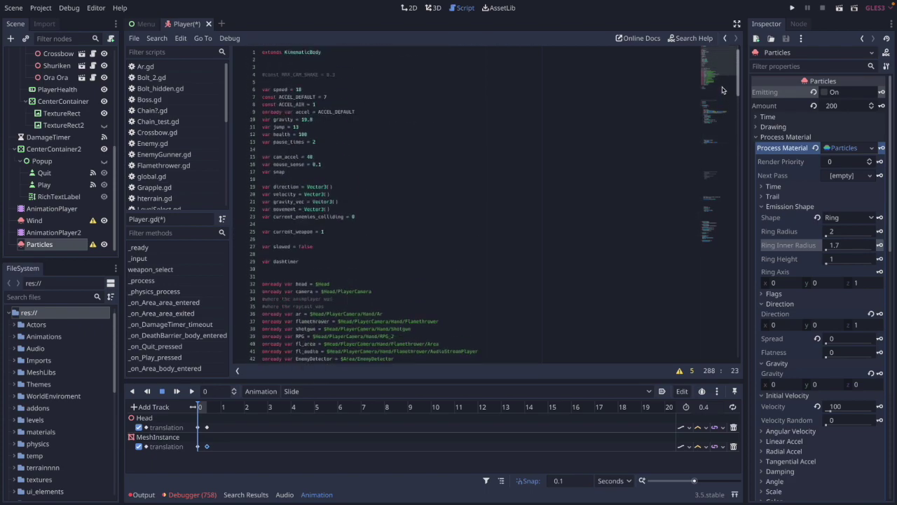
{"action": "left_click_drag", "start_coordinate": [303, 89], "coordinate": [253, 95]}
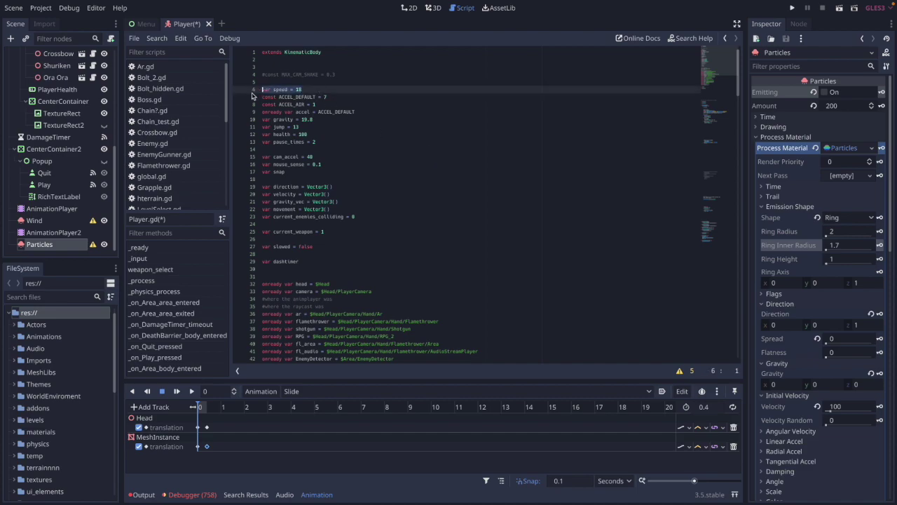
{"action": "left_click", "coordinate": [302, 90]}
{"action": "mouse_move", "coordinate": [737, 84]}
{"action": "left_mouse_down"}
{"action": "mouse_move", "coordinate": [722, 242]}
{"action": "mouse_move", "coordinate": [729, 96]}
{"action": "left_mouse_up"}
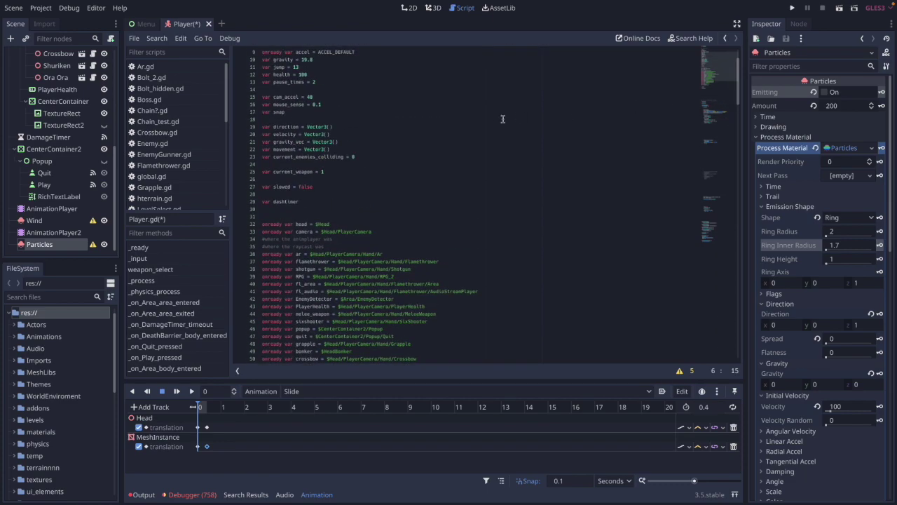
{"action": "scroll", "coordinate": [503, 119], "scroll_direction": "up", "scroll_amount": 3}
Step: Add jump = 23 under the speed assignment in the on-floor slide check
{"action": "left_click", "coordinate": [715, 145]}
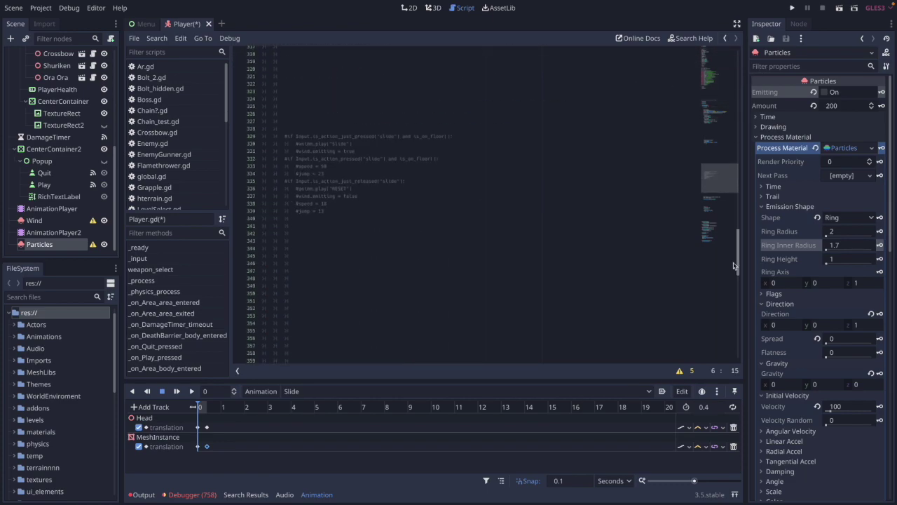
{"action": "left_click", "coordinate": [384, 193]}
{"action": "left_click", "coordinate": [368, 188]}
{"action": "left_click", "coordinate": [364, 199]}
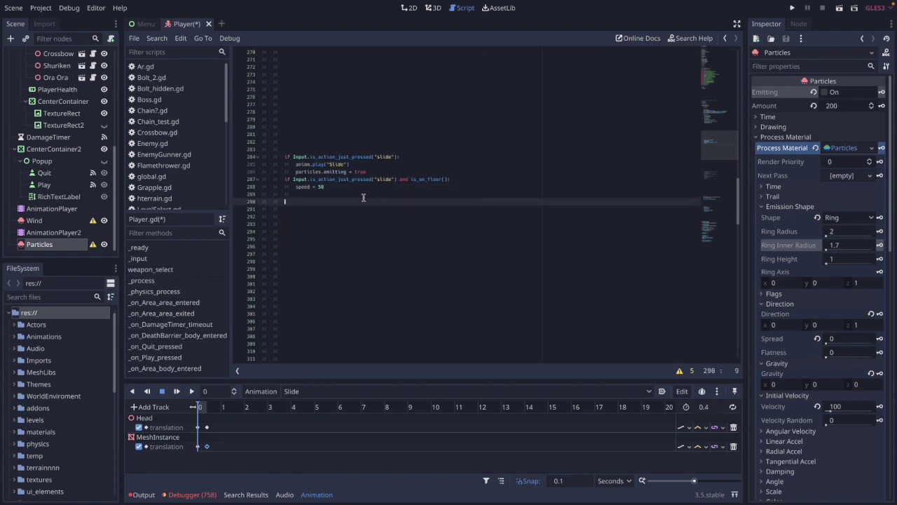
{"action": "left_click", "coordinate": [365, 192]}
{"action": "type", "text": "ju"}
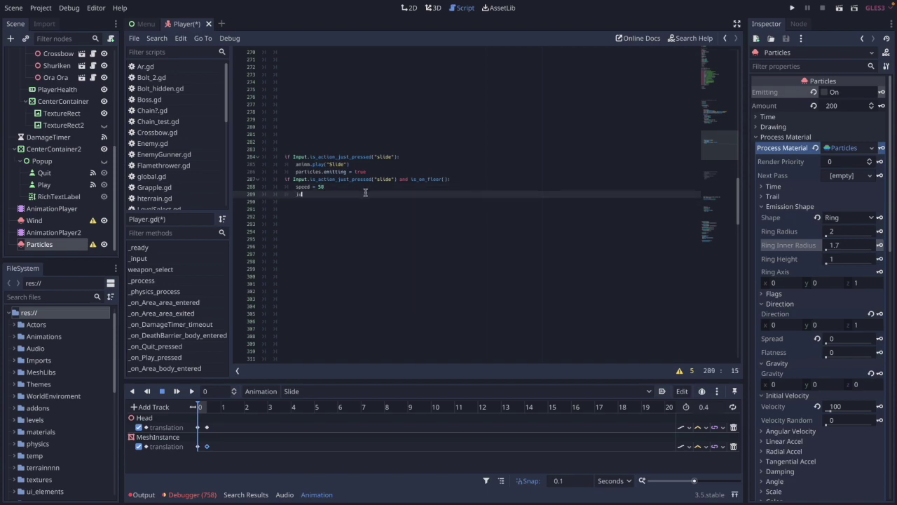
{"action": "type", "text": "m"}
{"action": "type", "text": "mp"}
{"action": "type", "text": " = 20"}
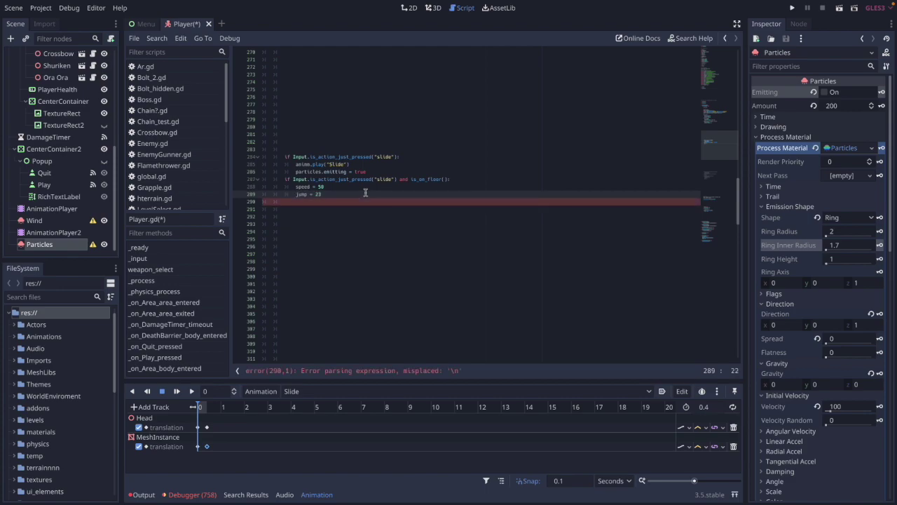
Step: Check the default jump variable, and add an if Input.is_action_just_released("slide"): block that plays the "RESET" animation
{"action": "scroll", "coordinate": [365, 193], "scroll_direction": "up", "scroll_amount": 5}
{"action": "left_click_drag", "start_coordinate": [737, 200], "coordinate": [735, 152]}
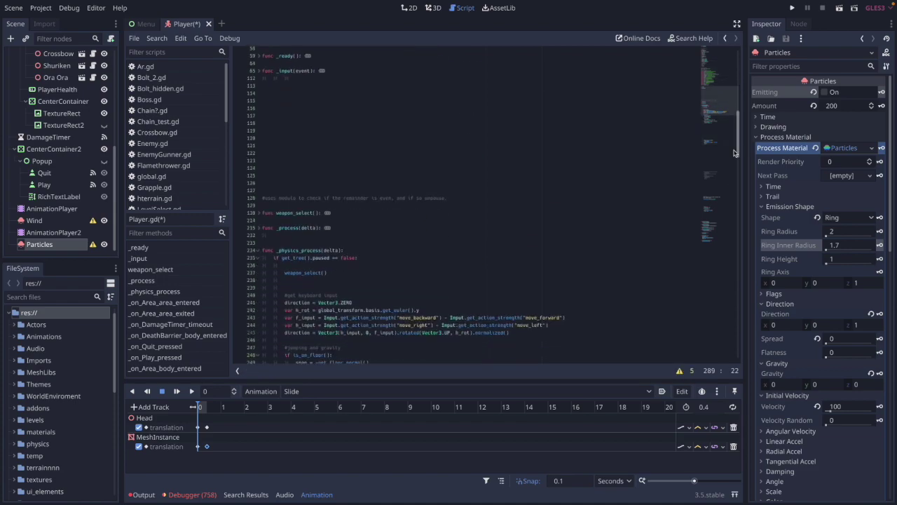
{"action": "scroll", "coordinate": [391, 160], "scroll_direction": "up", "scroll_amount": 10}
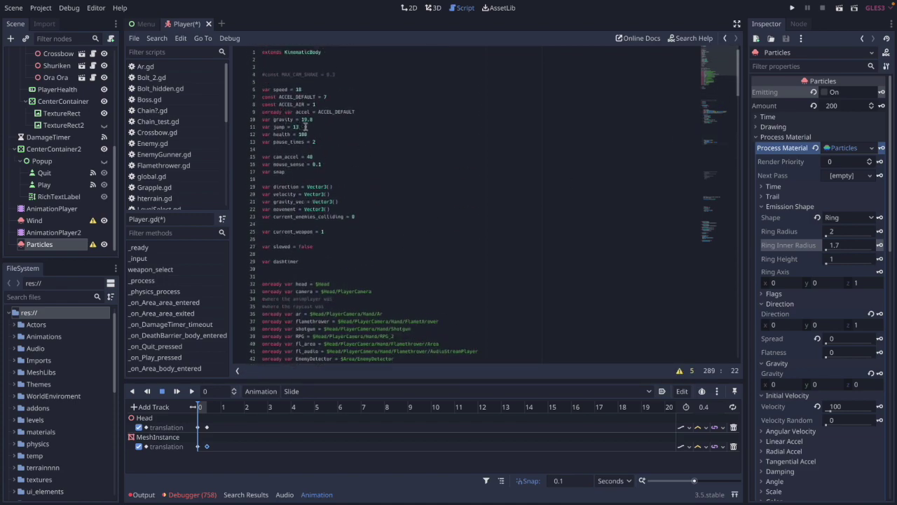
{"action": "left_click", "coordinate": [304, 126]}
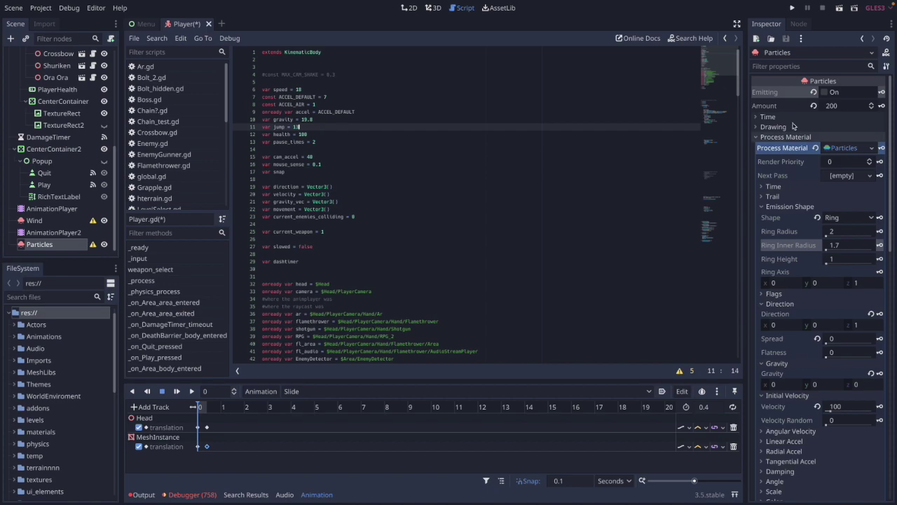
{"action": "left_click_drag", "start_coordinate": [735, 88], "coordinate": [727, 186]}
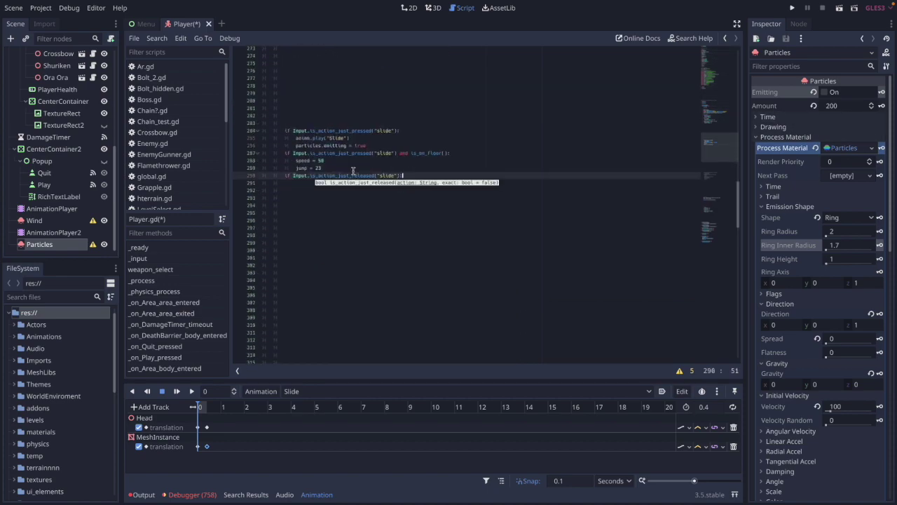
{"action": "key", "text": "Return"}
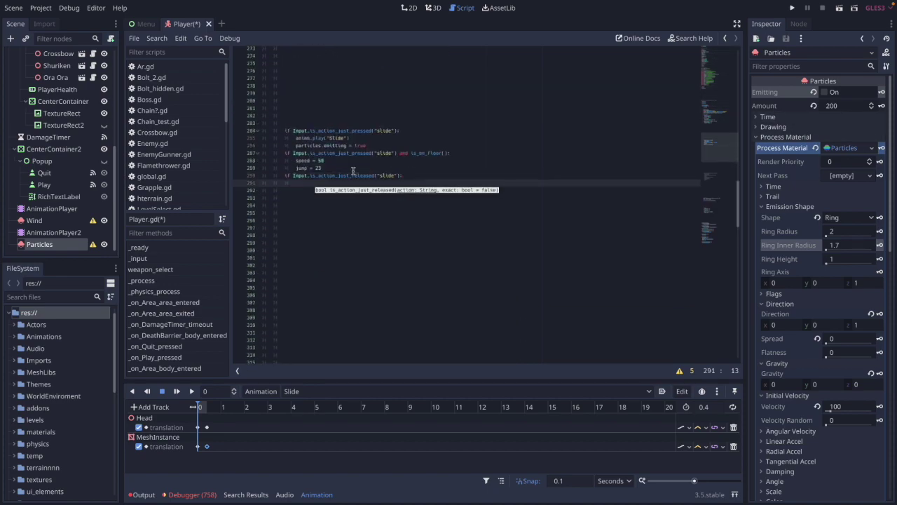
{"action": "type", "text": "animm"}
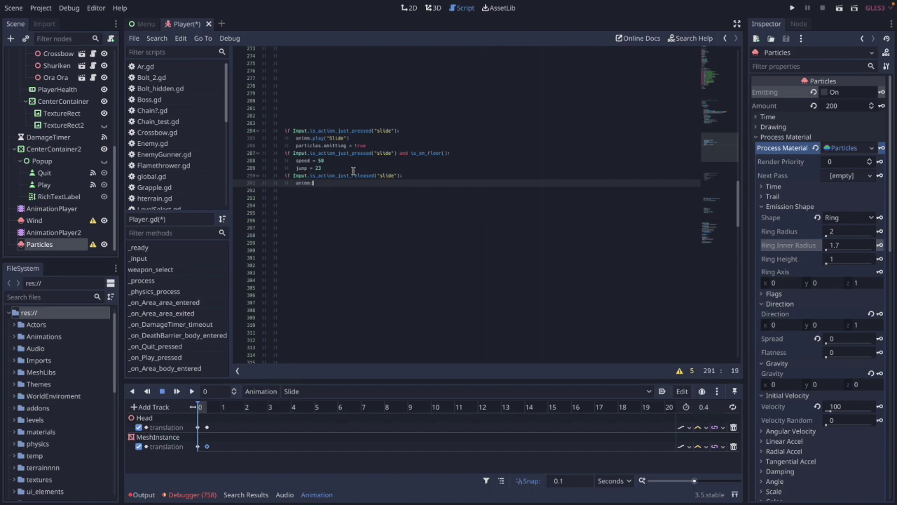
{"action": "type", "text": ".play("}
{"action": "key", "text": "Return"}
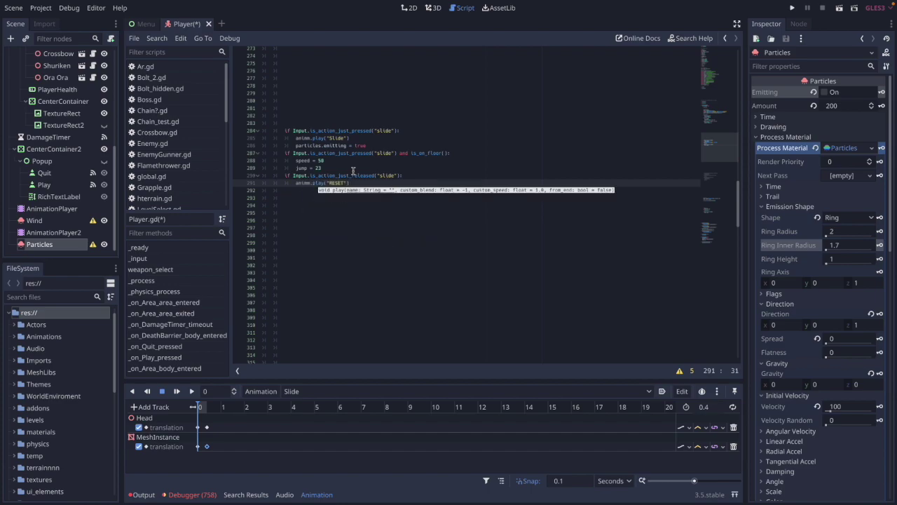
{"action": "key", "text": "Return"}
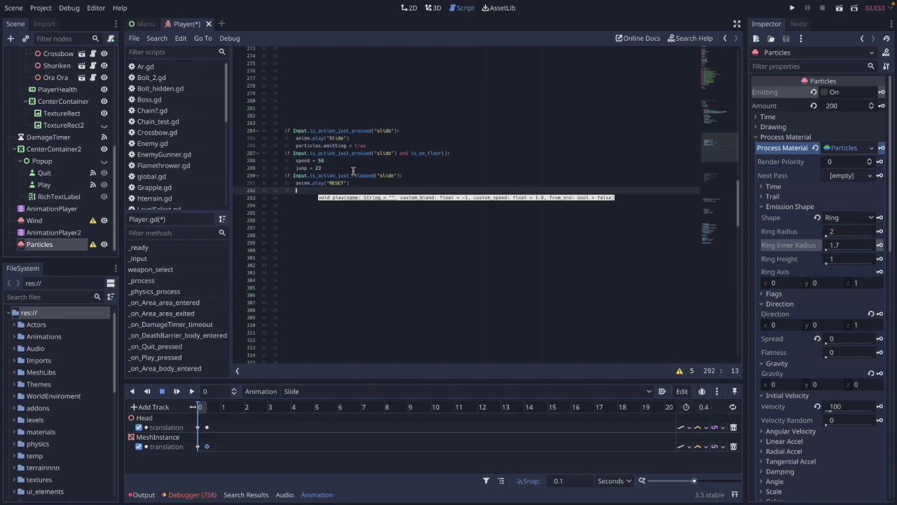
Step: Add particles.emitting = false below the RESET animation call in the slide release block
{"action": "key", "text": "BackSpace"}
{"action": "key", "text": "BackSpace"}
{"action": "key", "text": "BackSpace"}
{"action": "type", "text": "pa"}
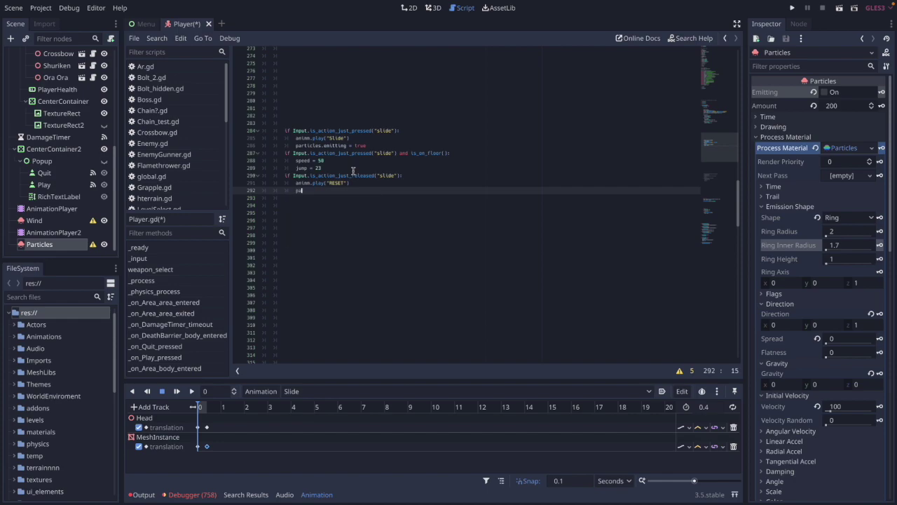
{"action": "type", "text": "rticles.emitting = false"}
{"action": "key", "text": "Return"}
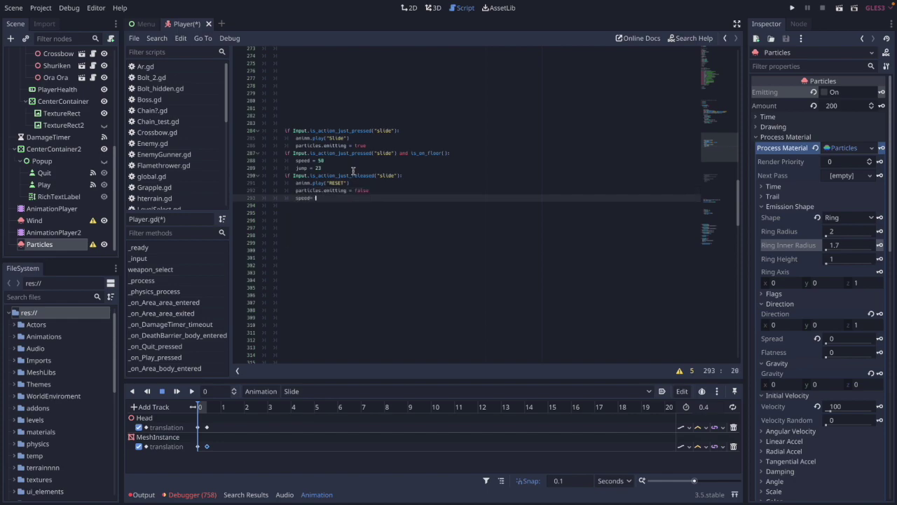
Step: Add speed = 10 and jump = 23 to the slide release block
{"action": "type", "text": "speed= 10"}
{"action": "key", "text": "Return"}
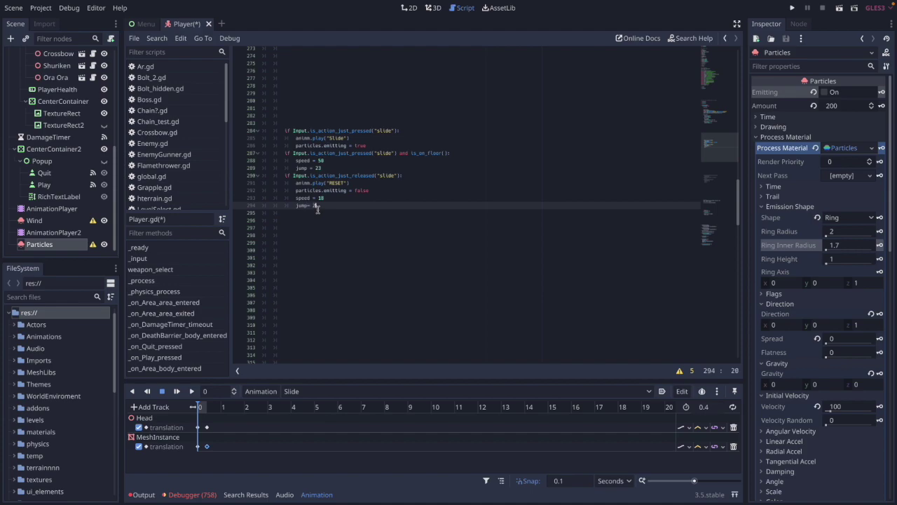
{"action": "type", "text": "jump= 23"}
{"action": "key", "text": "Return"}
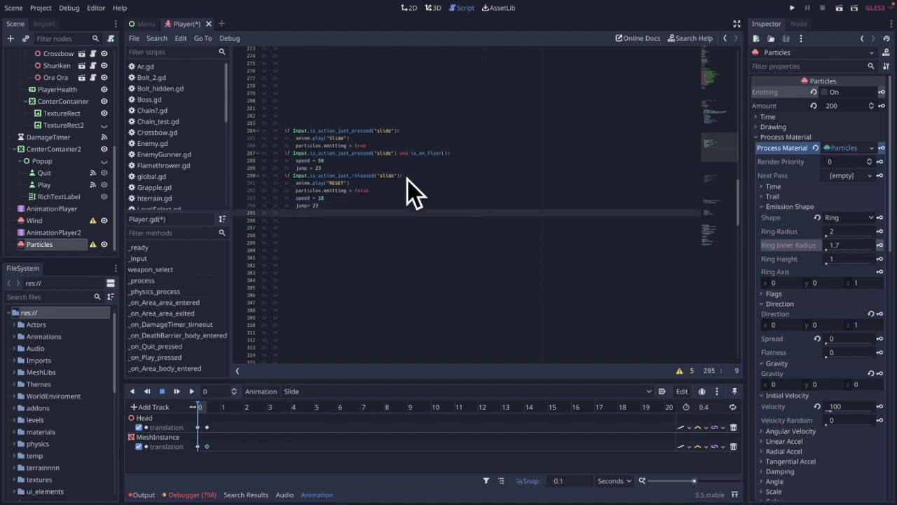
{"action": "left_click_drag", "start_coordinate": [407, 178], "coordinate": [262, 179]}
{"action": "left_click", "coordinate": [446, 197]}
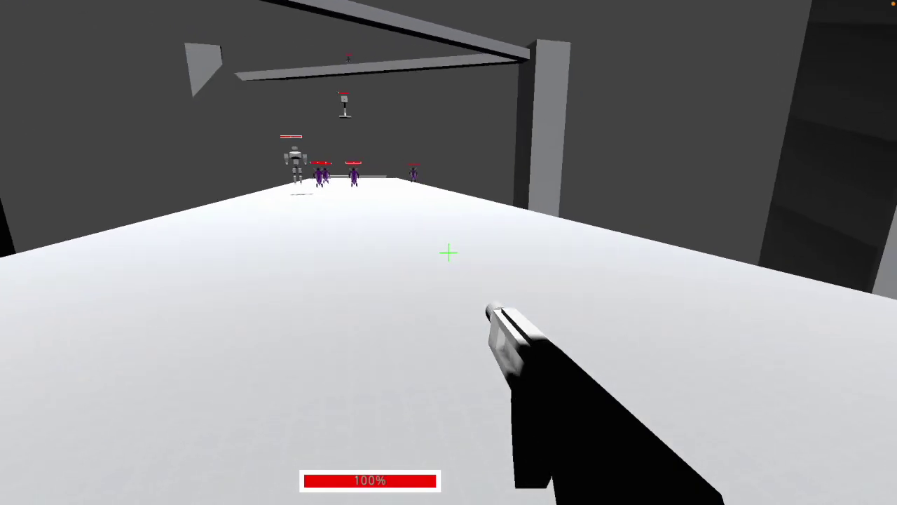
Step: Playtest the running game by moving, sliding and jumping across the platform to check the speed-line particles
{"action": "key", "text": "d"}
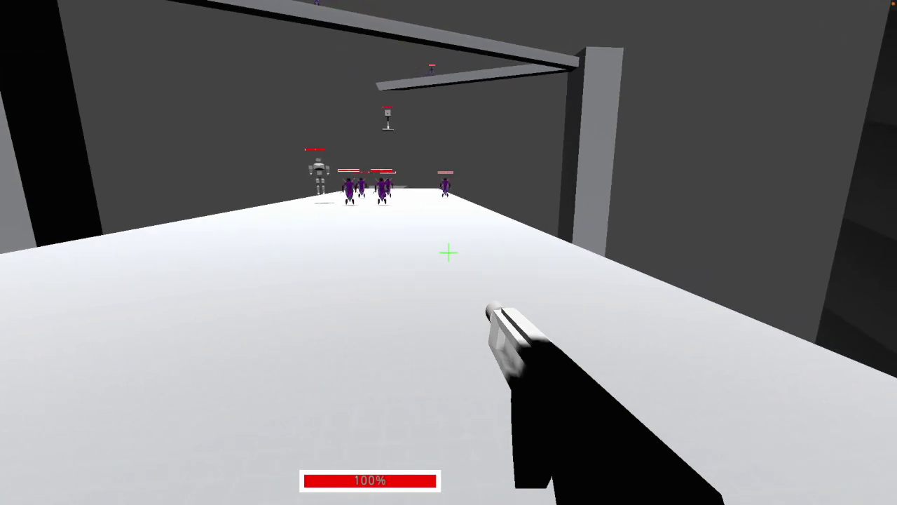
{"action": "key", "text": "w"}
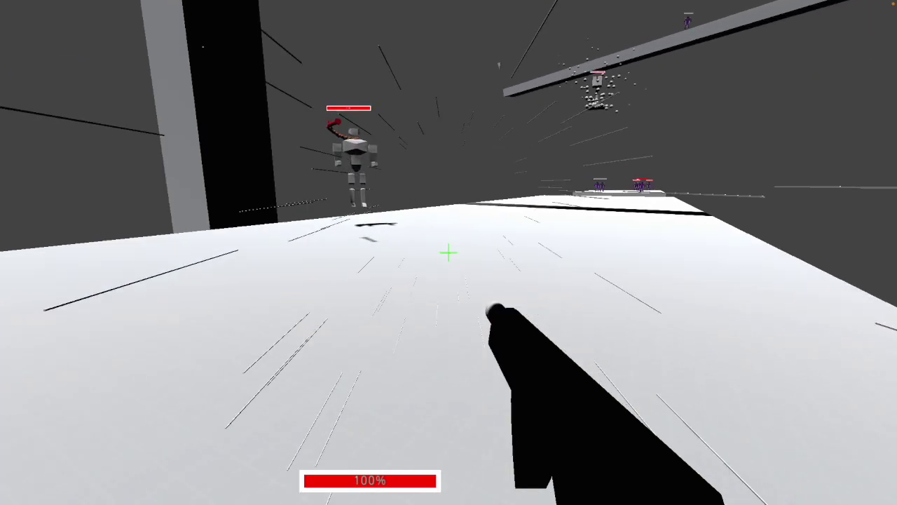
{"action": "key", "text": "w"}
{"action": "key", "text": "space"}
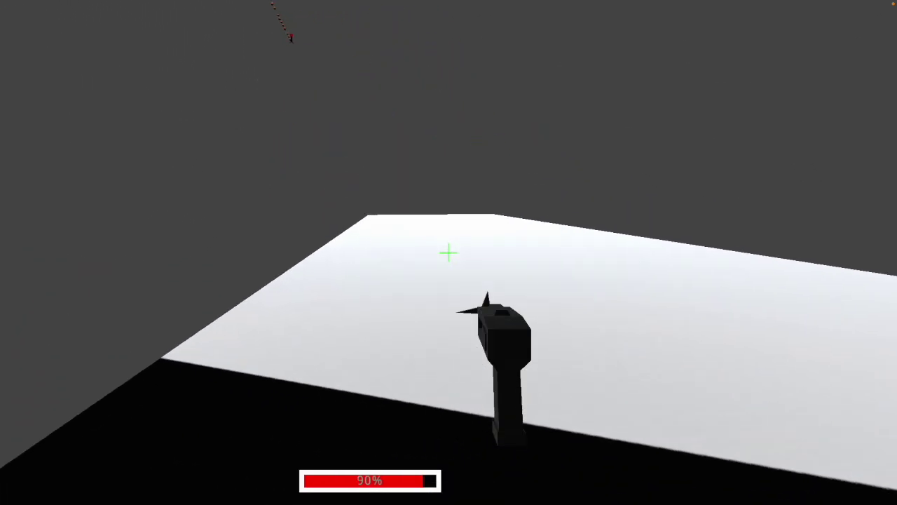
{"action": "key", "text": "w"}
{"action": "key", "text": "shift"}
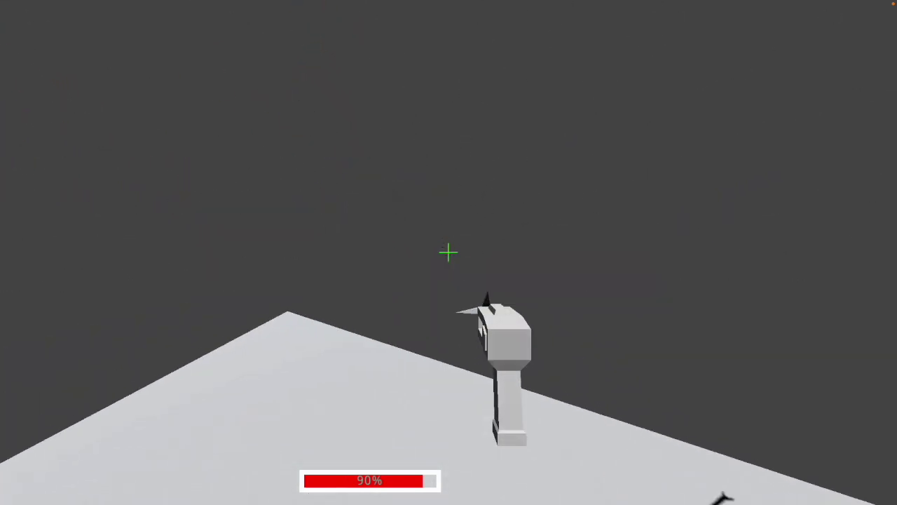
{"action": "key", "text": "space"}
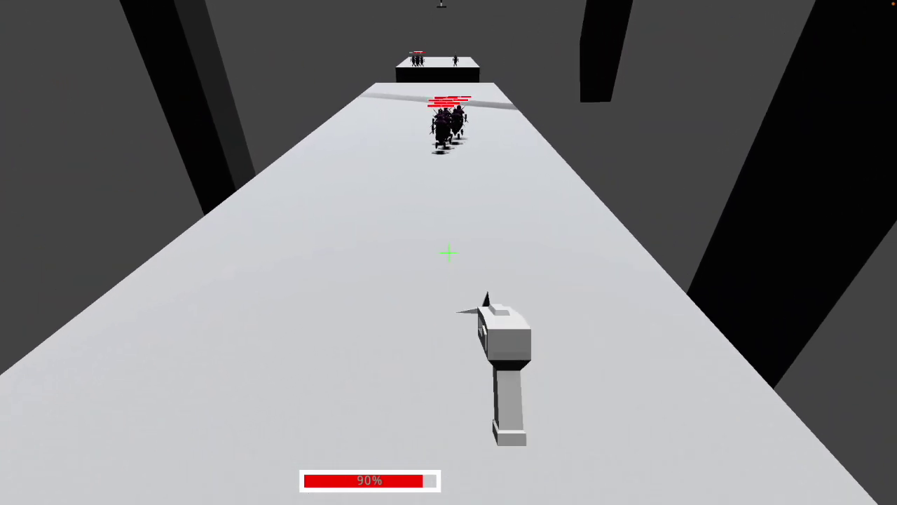
Step: Playtest the slide by sliding forward, jumping off it and crossing the gaps between the platforms
{"action": "key", "text": "w"}
{"action": "key", "text": "shift"}
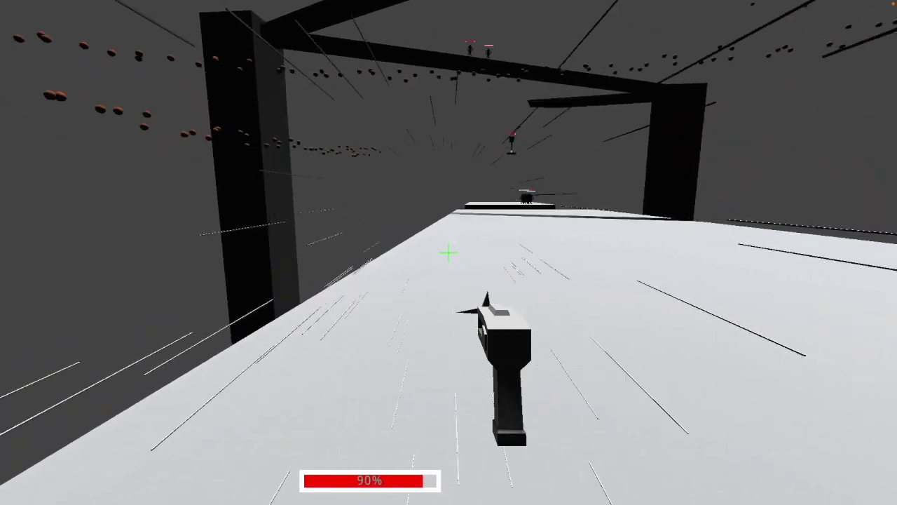
{"action": "key", "text": "w"}
{"action": "key", "text": "space"}
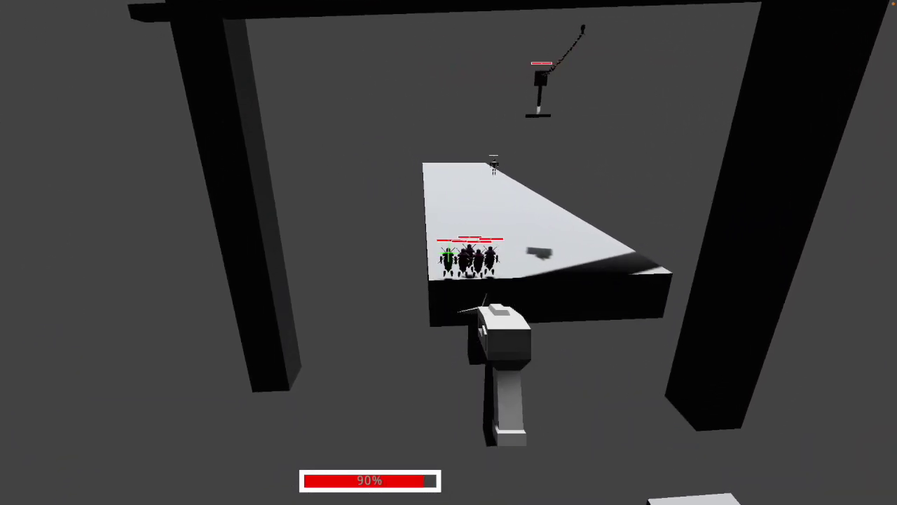
{"action": "key", "text": "w"}
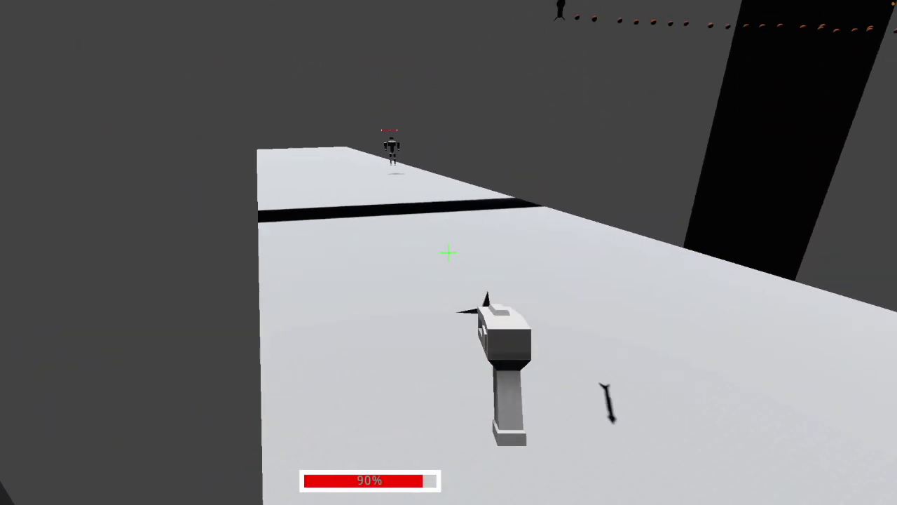
{"action": "key", "text": "w"}
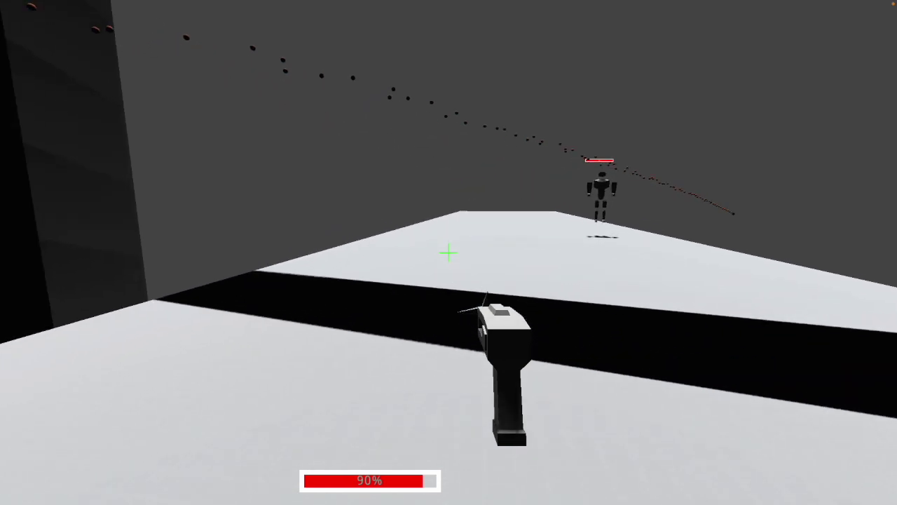
Step: Switch to the shotgun and test combat movement by shooting the purple enemy group while advancing, backing away and strafing
{"action": "key", "text": "w"}
{"action": "key", "text": "2"}
{"action": "left_click", "coordinate": [449, 252]}
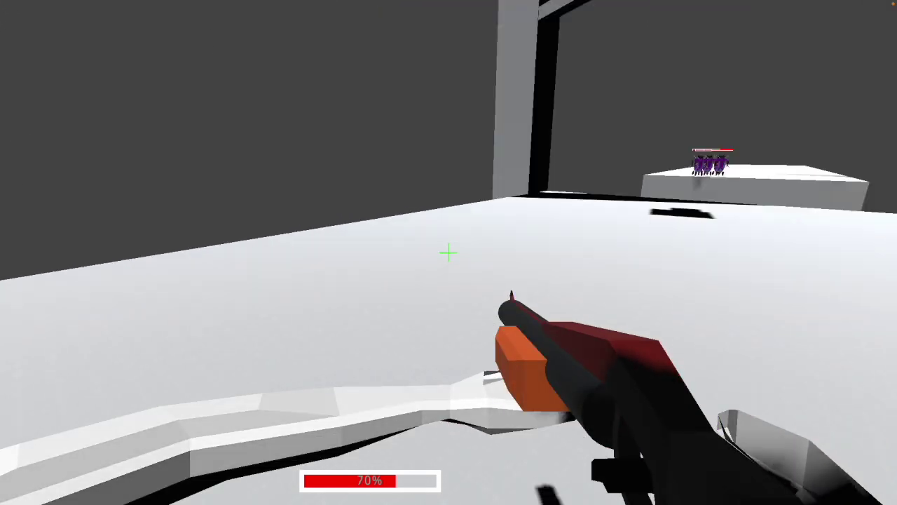
{"action": "key", "text": "w"}
{"action": "left_click", "coordinate": [449, 252]}
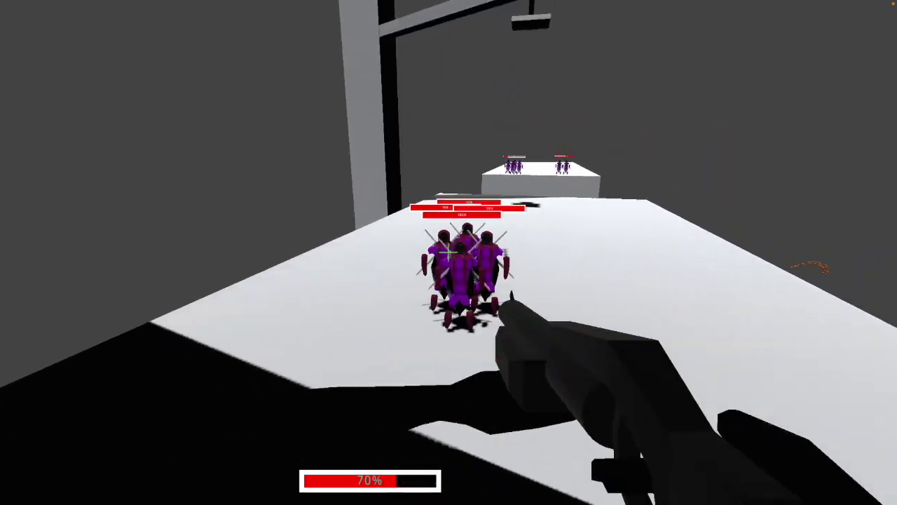
{"action": "key", "text": "s"}
{"action": "left_click", "coordinate": [448, 253]}
{"action": "left_click", "coordinate": [448, 253]}
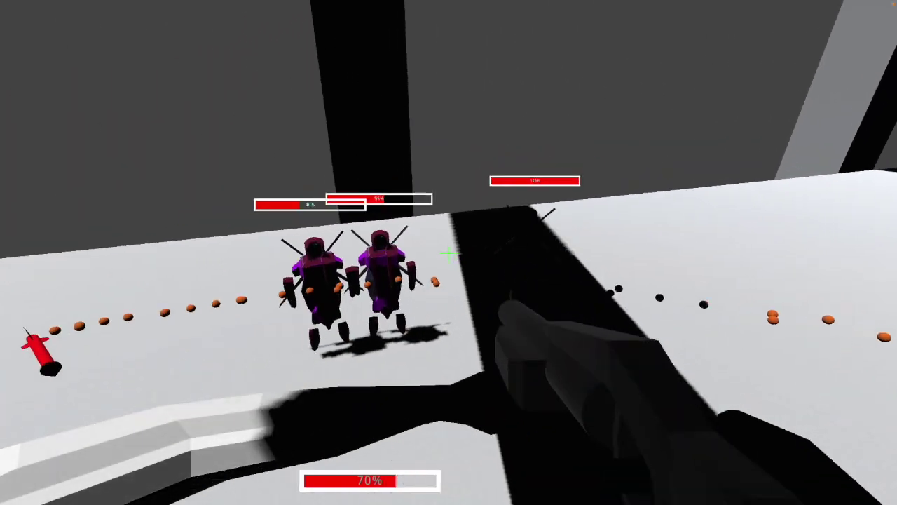
{"action": "key", "text": "s"}
{"action": "left_click", "coordinate": [449, 252]}
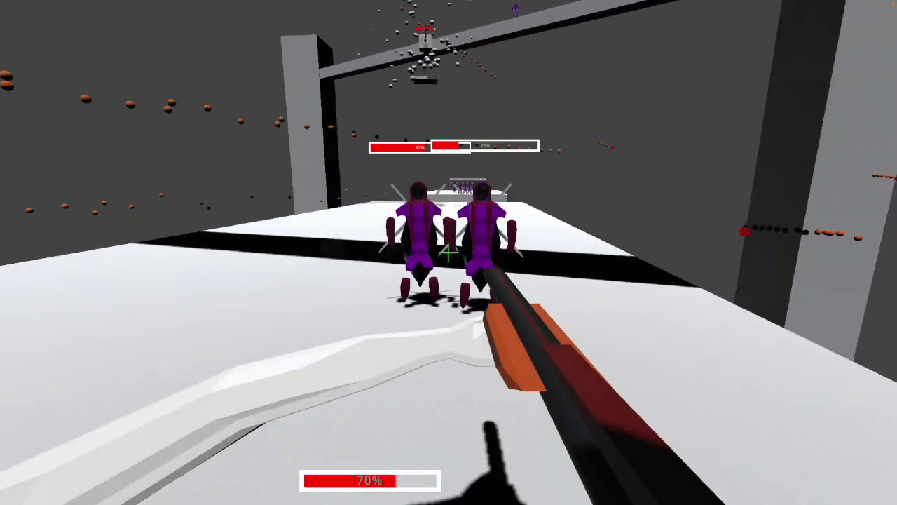
{"action": "left_click", "coordinate": [448, 252]}
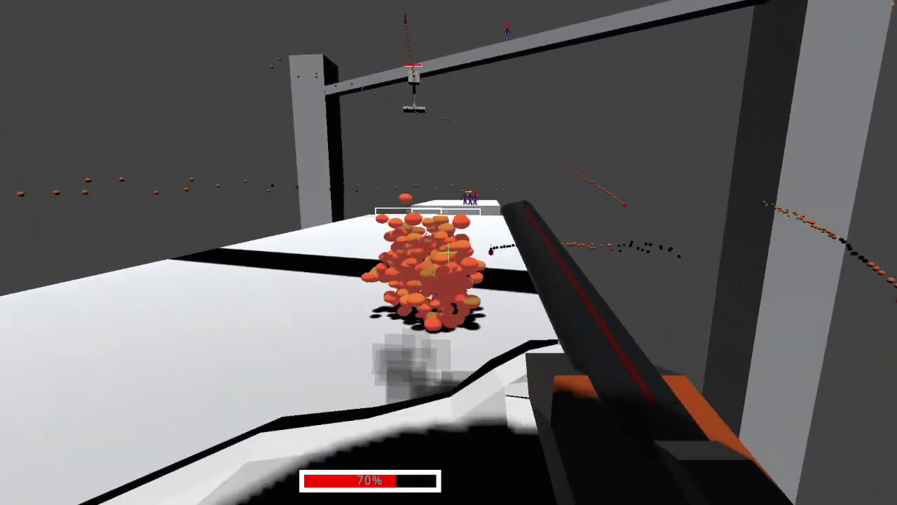
{"action": "key", "text": "d"}
{"action": "key", "text": "a"}
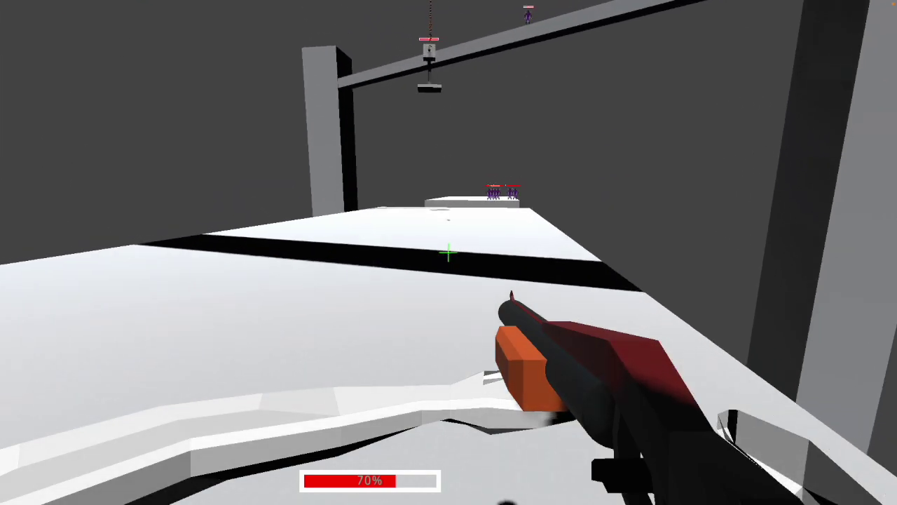
Step: Test a slide jump toward the next enemy group and fire the shotgun at it
{"action": "key", "text": "shift+w"}
{"action": "key", "text": "space"}
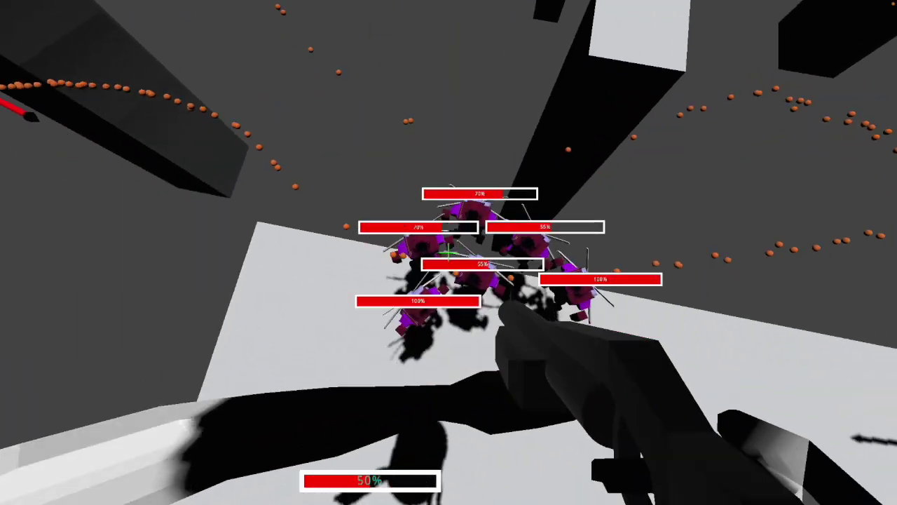
{"action": "left_click", "coordinate": [449, 251]}
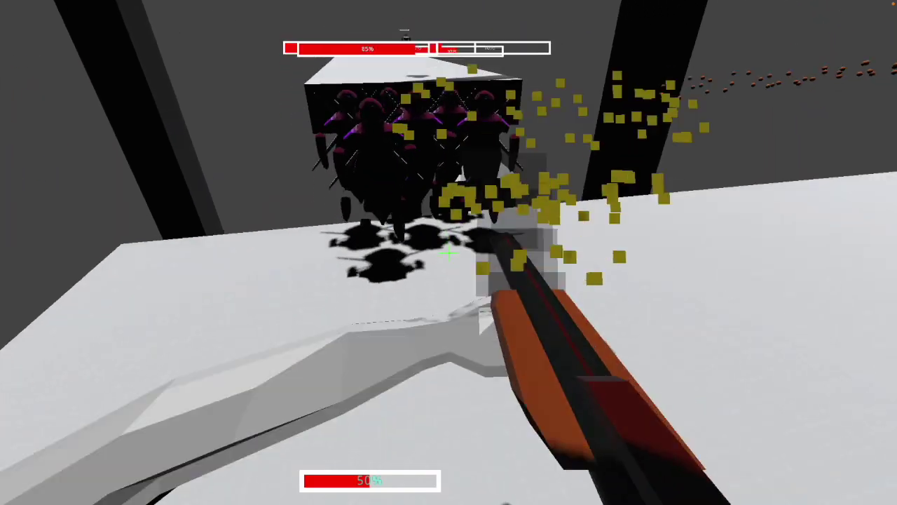
Step: Back away from the enemies, switch to the sword and swing it twice to test melee combat
{"action": "key", "text": "s"}
{"action": "key", "text": "2"}
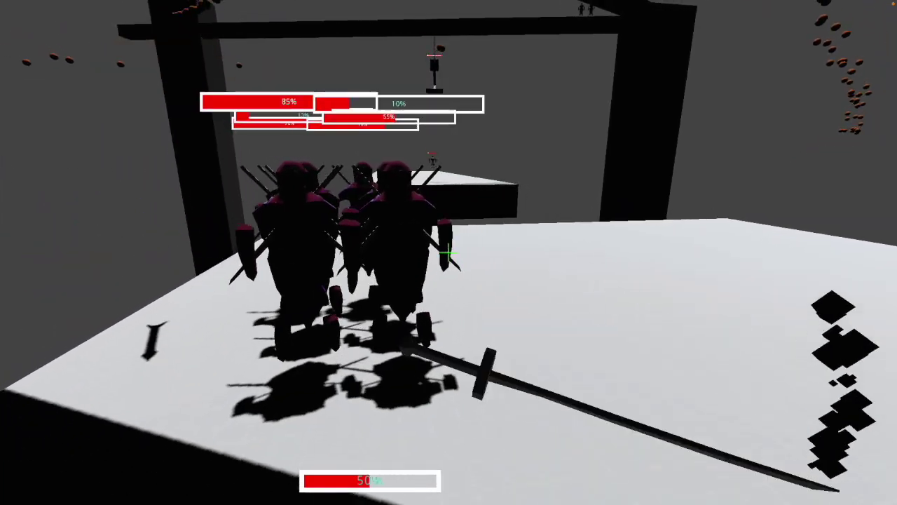
{"action": "left_click", "coordinate": [448, 251]}
{"action": "left_click", "coordinate": [448, 251]}
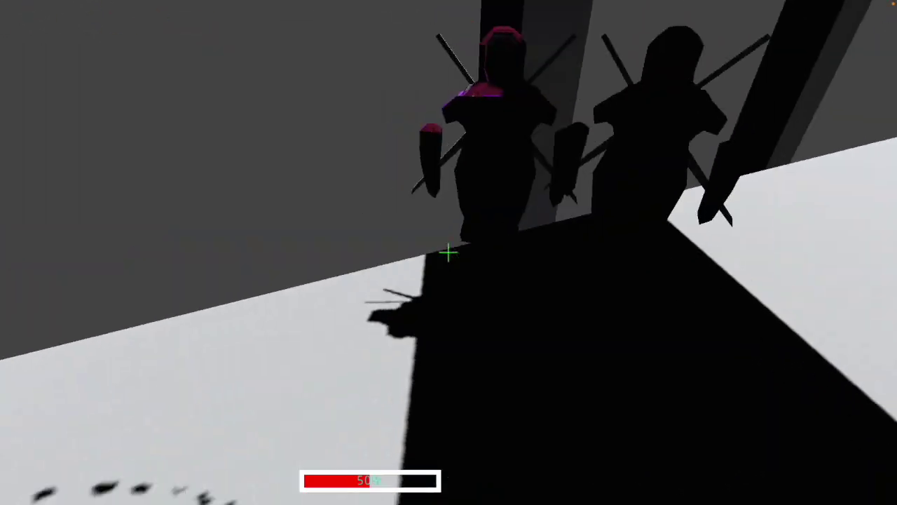